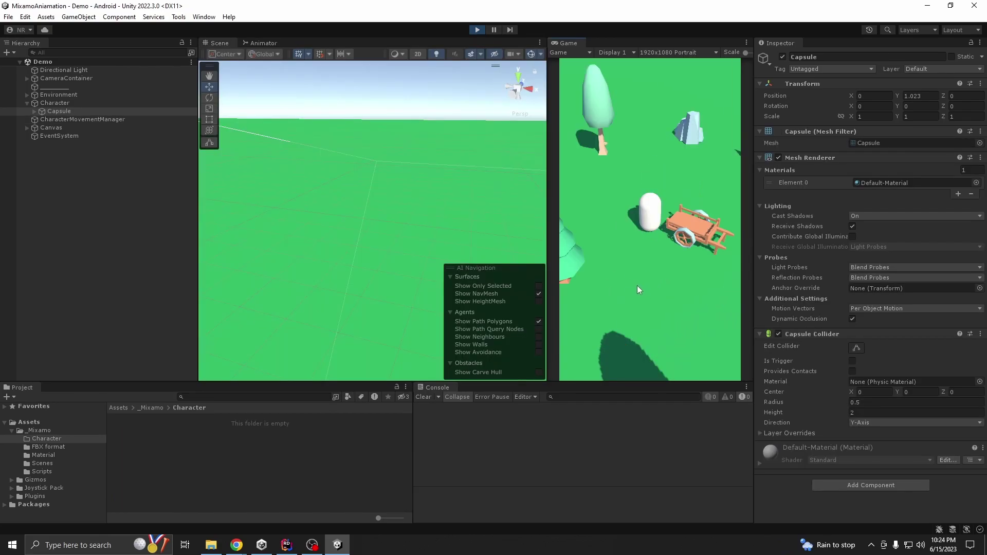
- Drive the capsule with the joystick, frame and orbit it with its Cube child, then stop play
drag(637, 285, 643, 308)
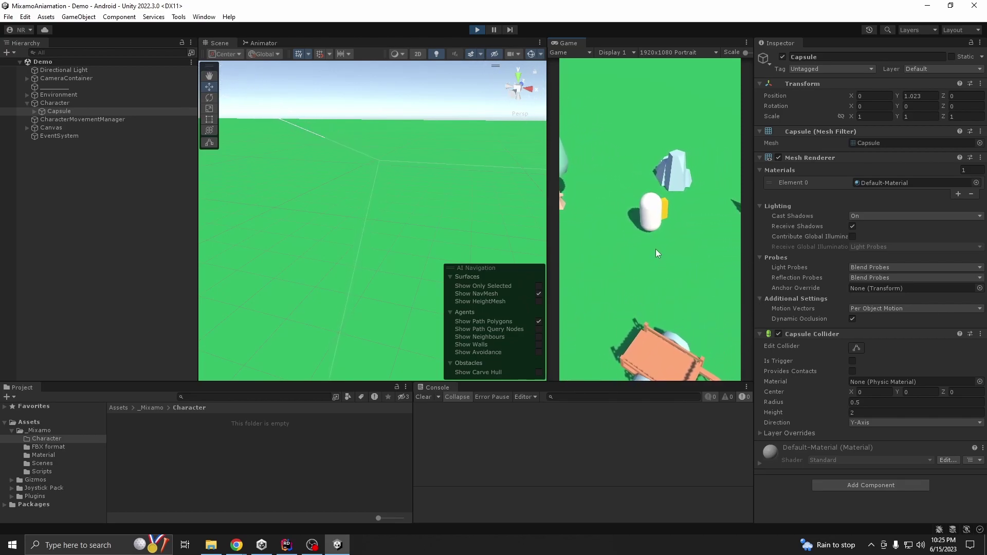
click(35, 111)
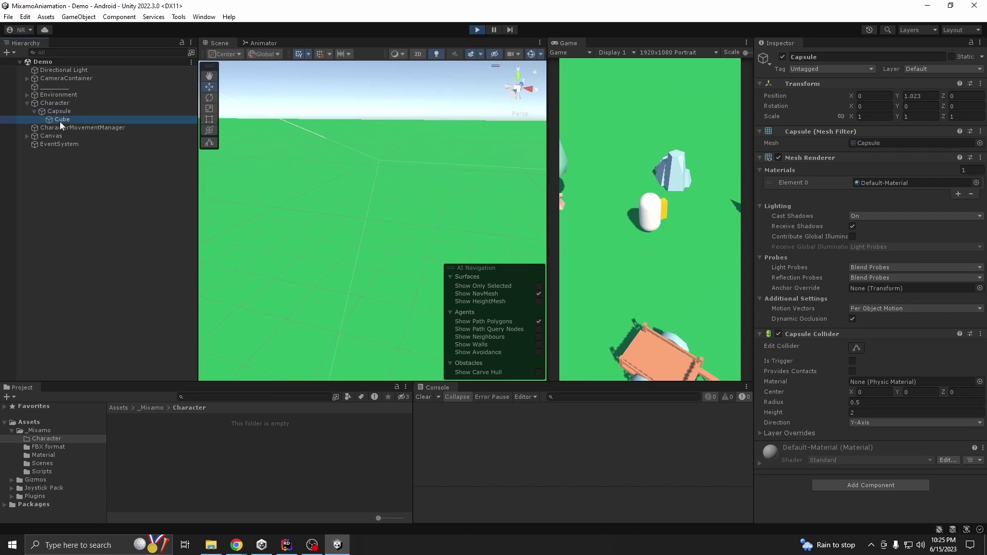
double_click(60, 112)
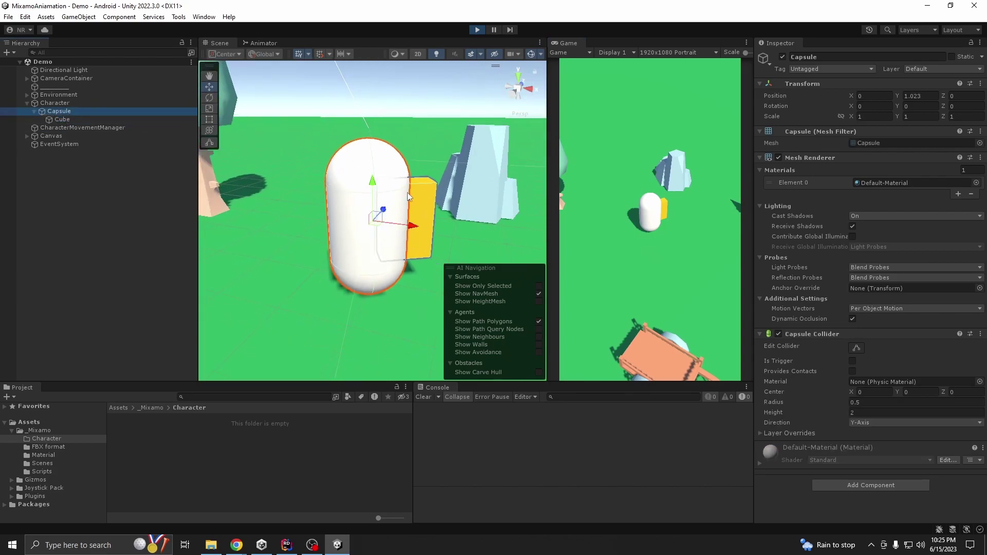
alt+drag(408, 191, 396, 170)
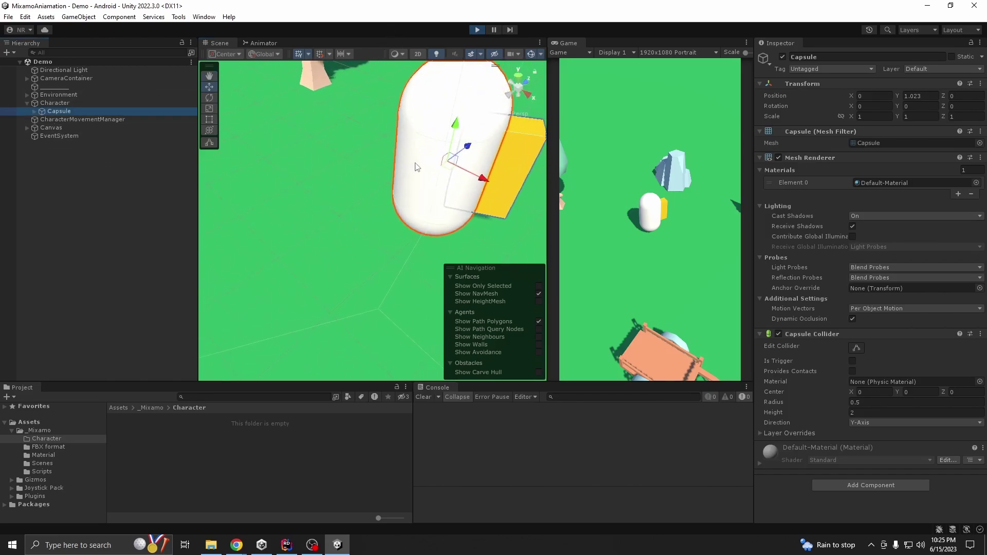
alt+drag(420, 168, 404, 196)
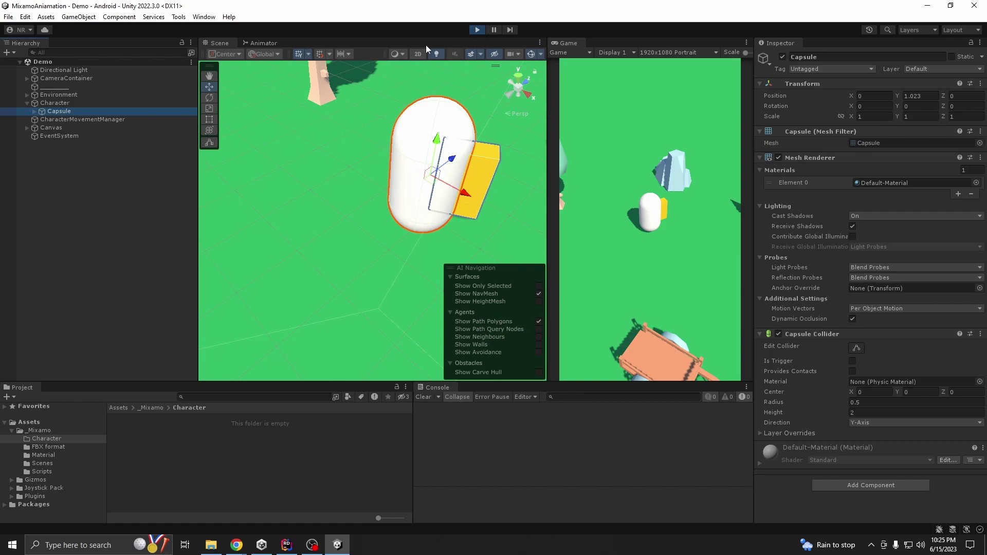
click(476, 29)
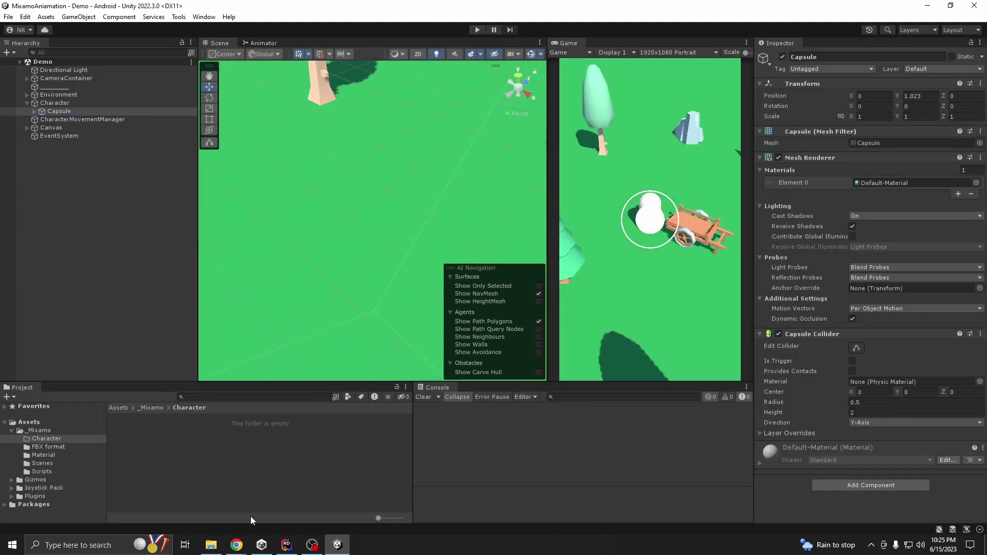
- Bring the Mixamo tab forward in Chrome and return to the Characters list
mouse_move(236, 544)
click(308, 509)
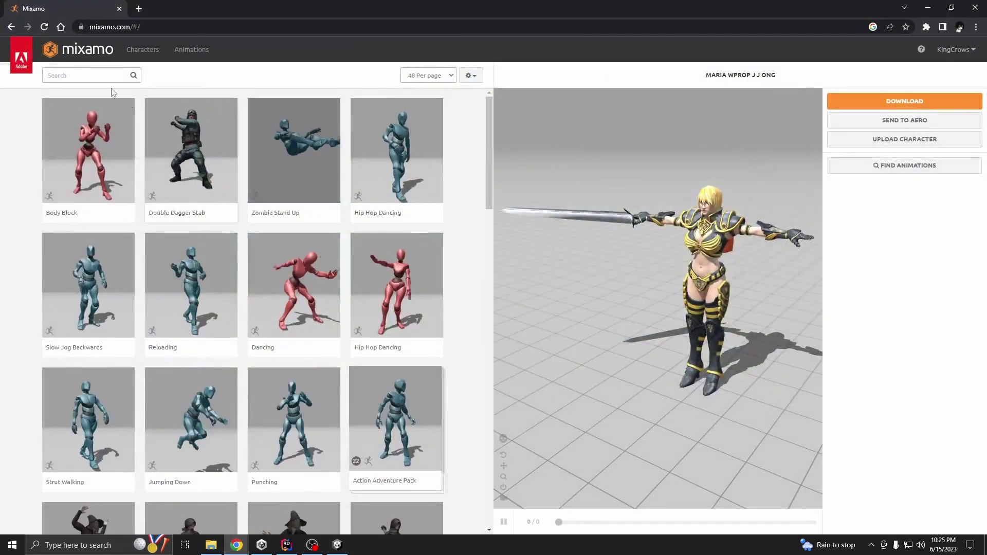
click(136, 54)
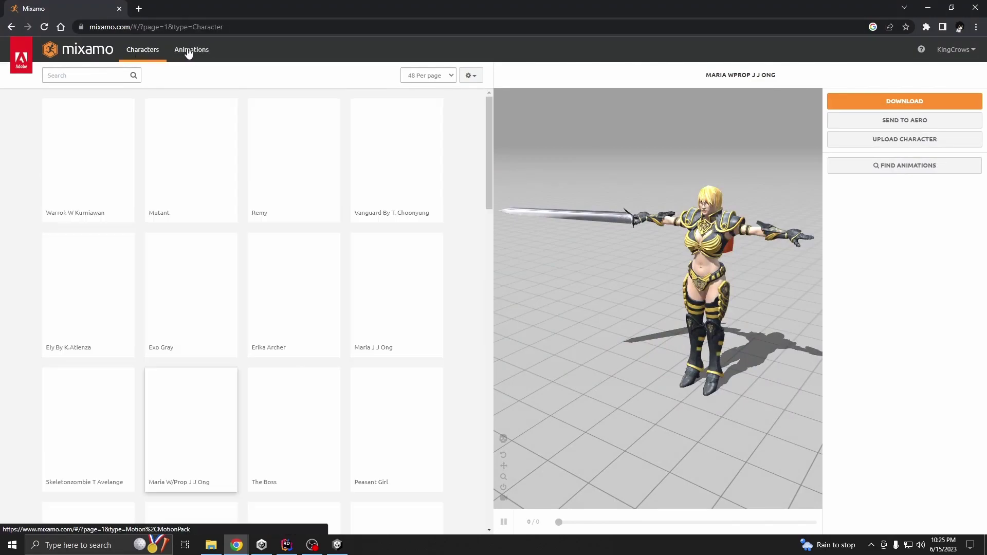
click(188, 50)
click(68, 75)
click(142, 50)
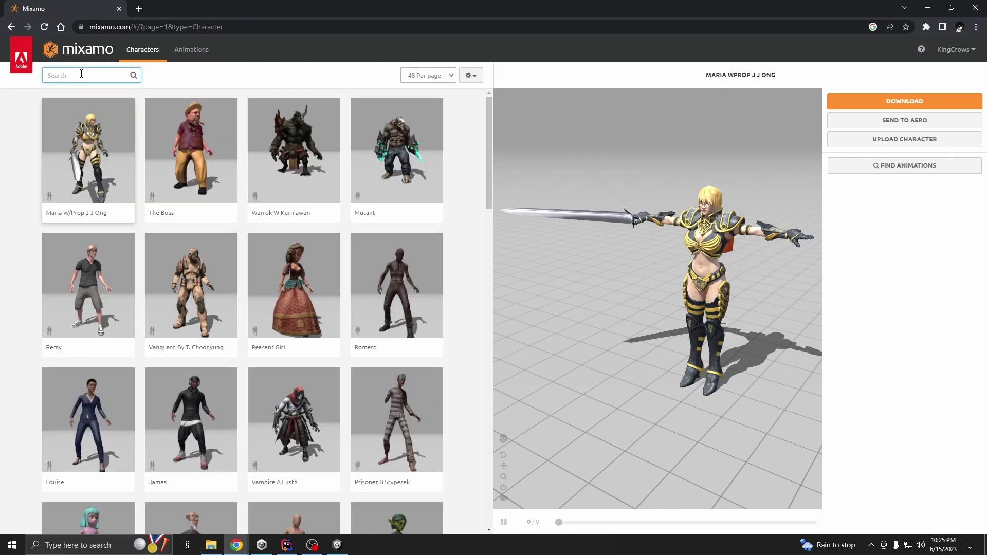
- Browse the character pages and switch to Maria J J Ong as the character
scroll(257, 282, down, 12)
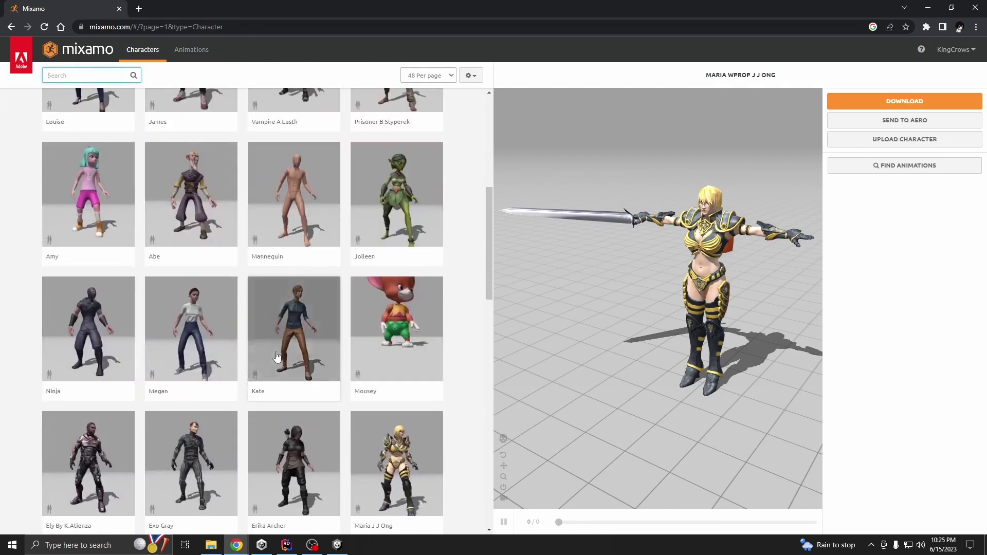
scroll(282, 362, down, 10)
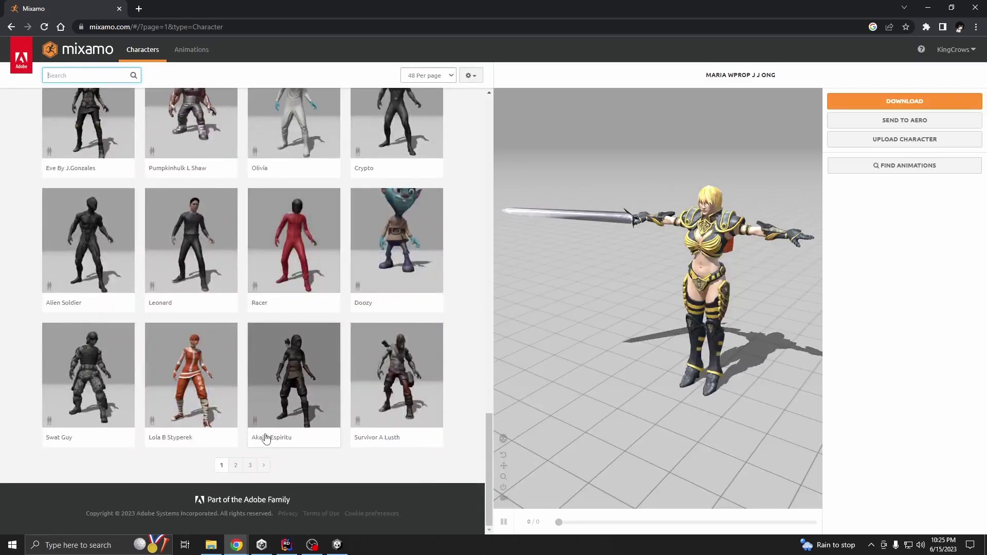
click(250, 465)
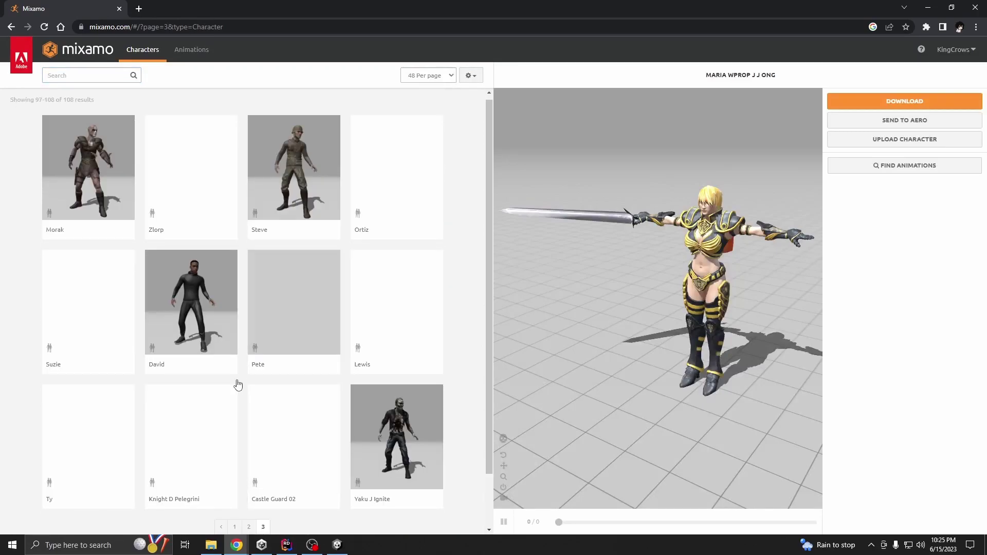
scroll(236, 386, down, 2)
click(235, 465)
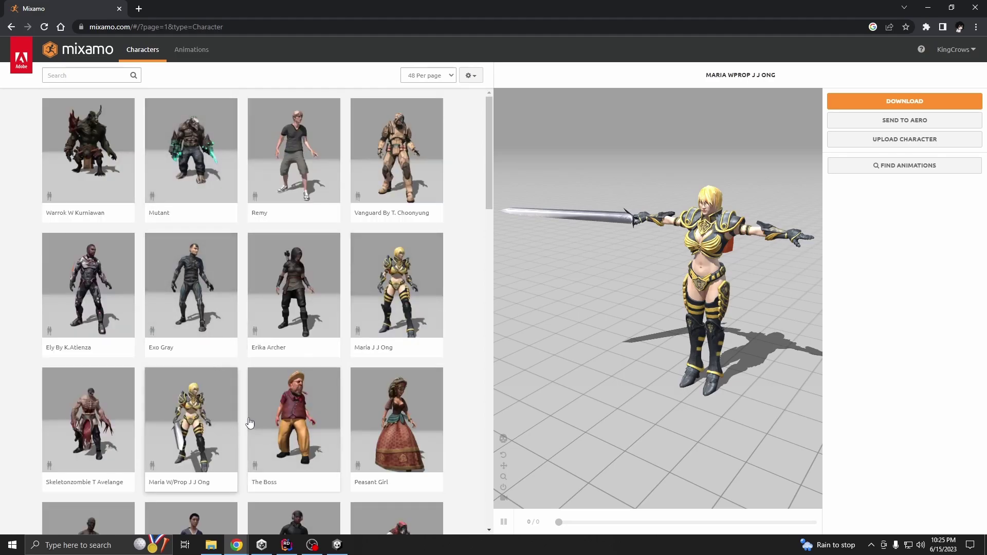
click(392, 266)
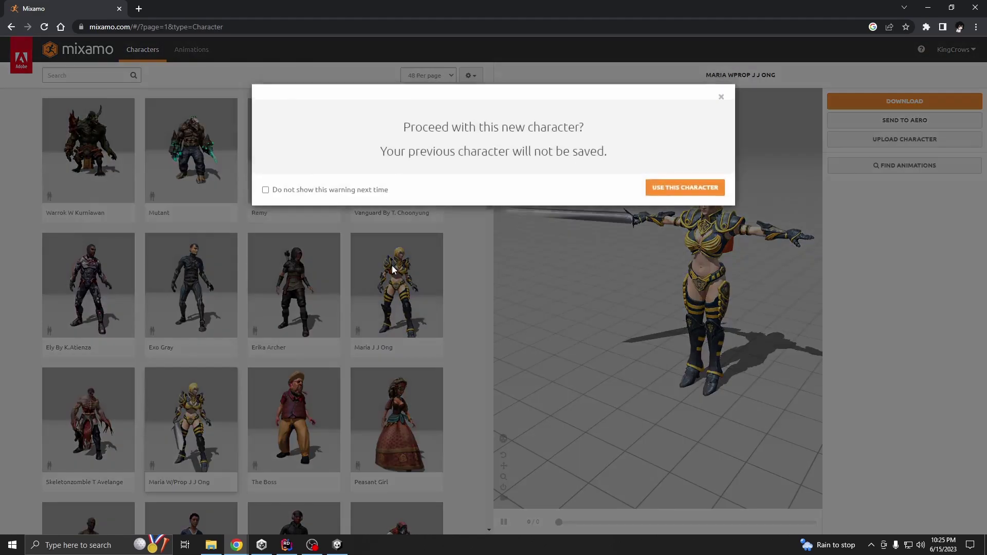
click(712, 204)
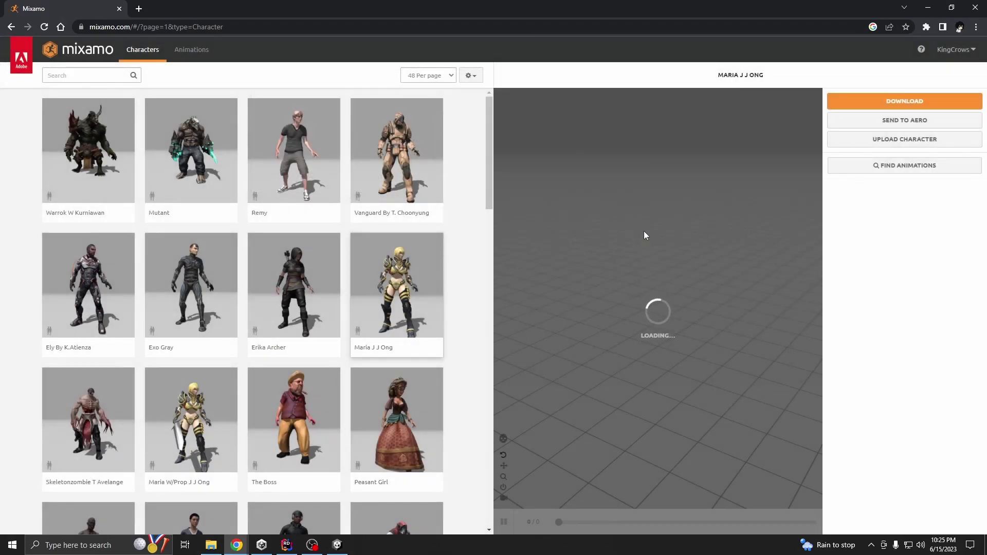
- Download the character as FBX for Unity (.fbx) in T-pose
drag(612, 306, 714, 311)
click(905, 101)
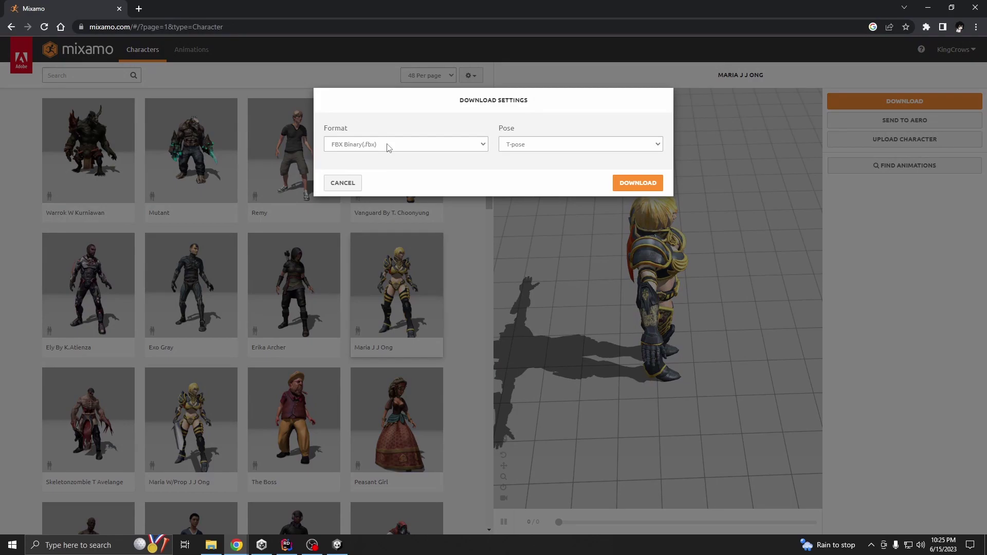
click(388, 146)
click(416, 126)
click(349, 147)
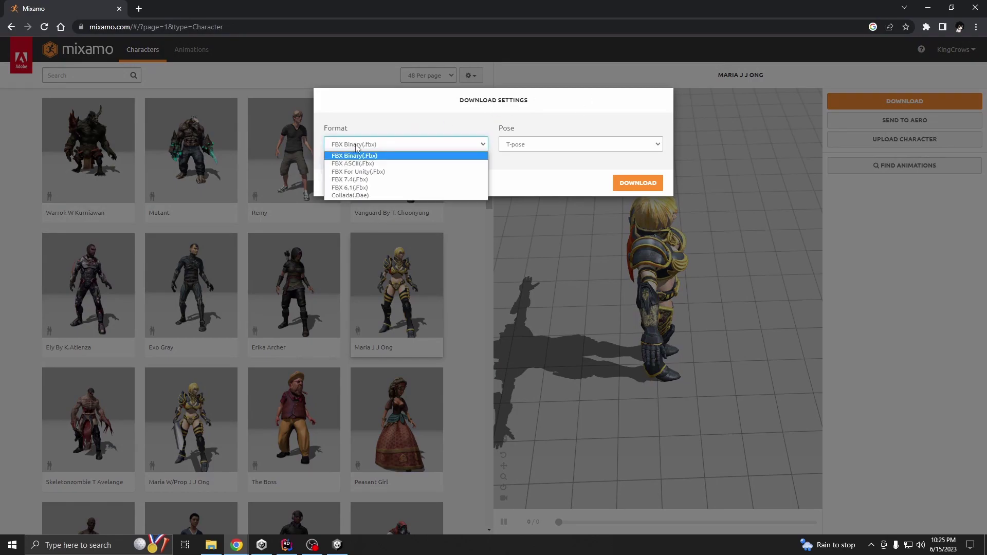
click(372, 172)
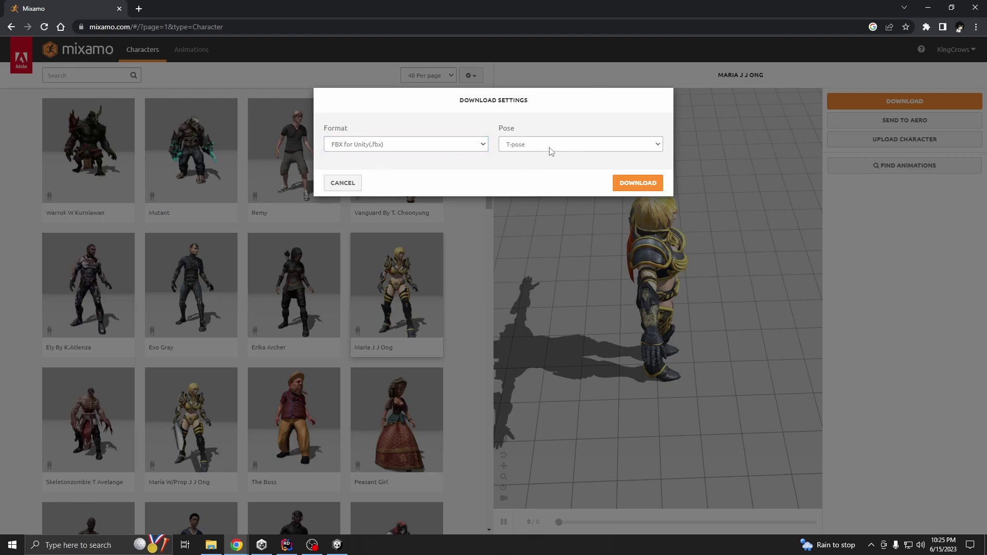
click(639, 186)
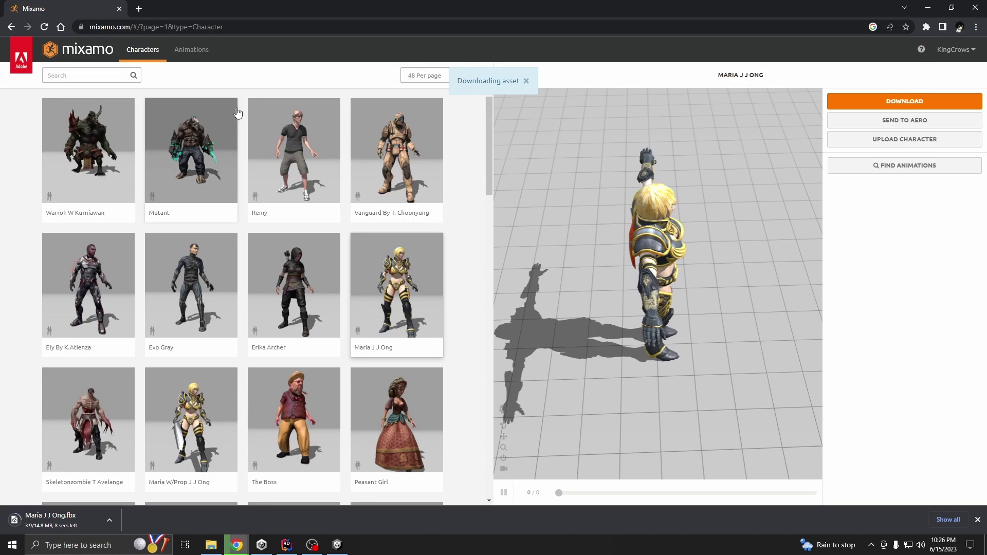
- Search the animations for 'idle' and apply the Idle animation to Maria J J Ong
click(194, 51)
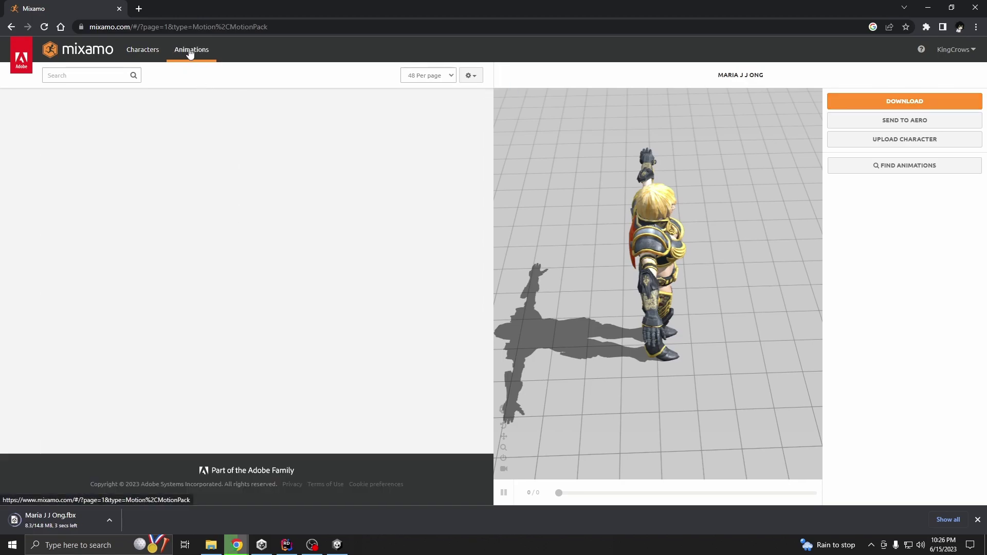
click(90, 76)
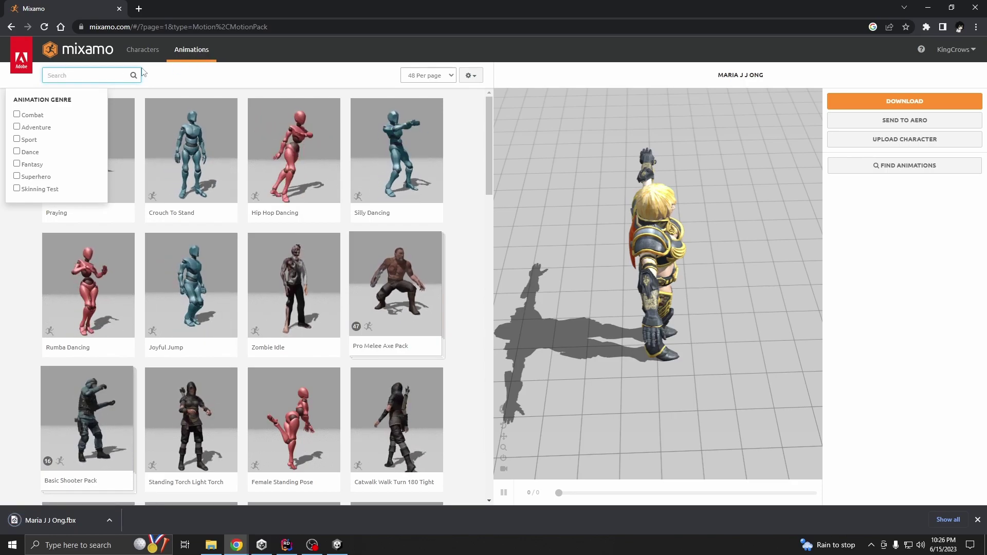
text(l)
text(dle)
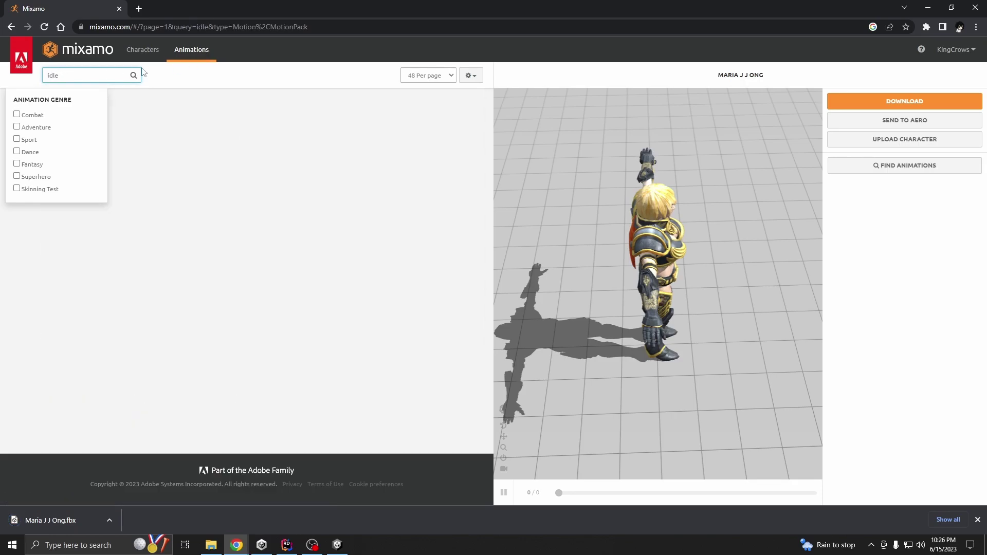
scroll(308, 299, down, 5)
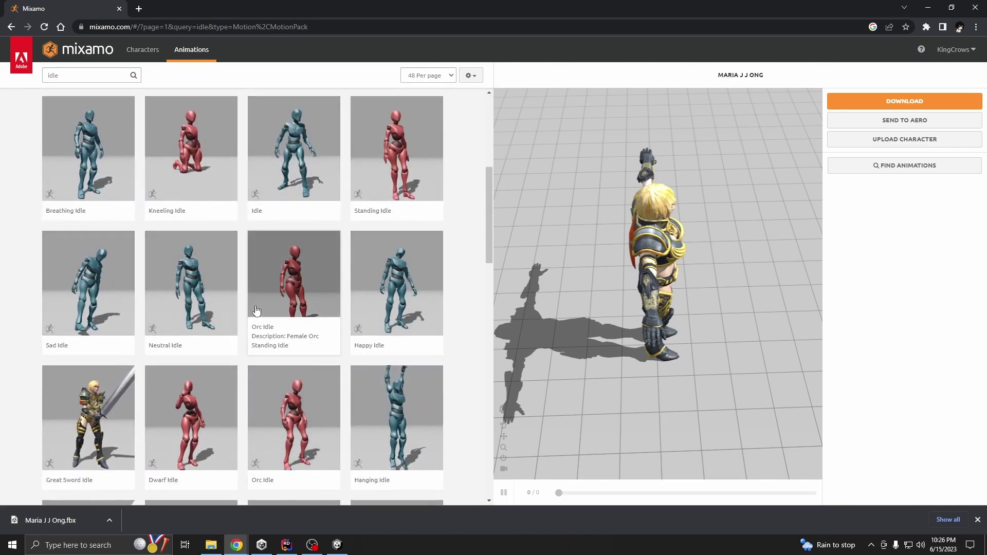
click(318, 174)
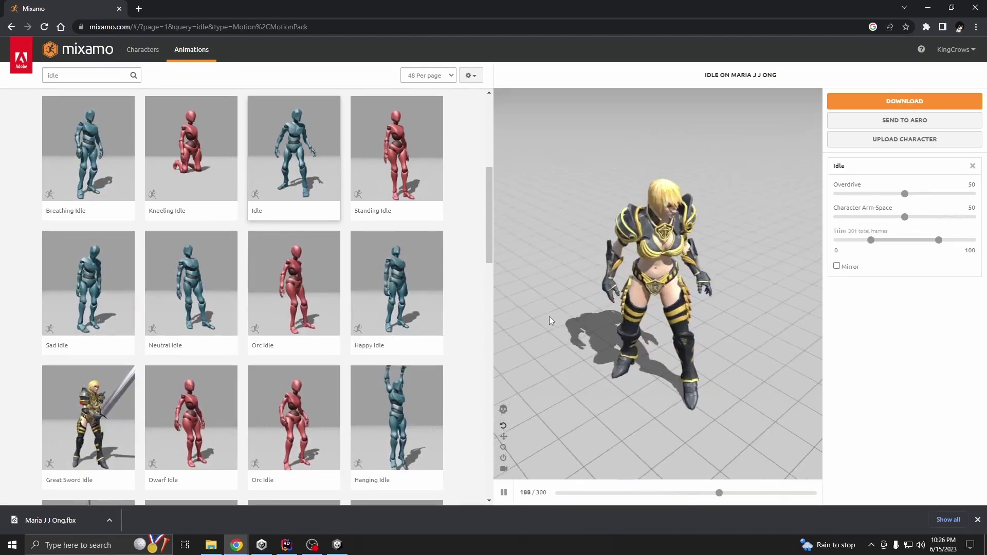
- Download the Idle animation as FBX for Unity without skin at 30 fps
click(933, 102)
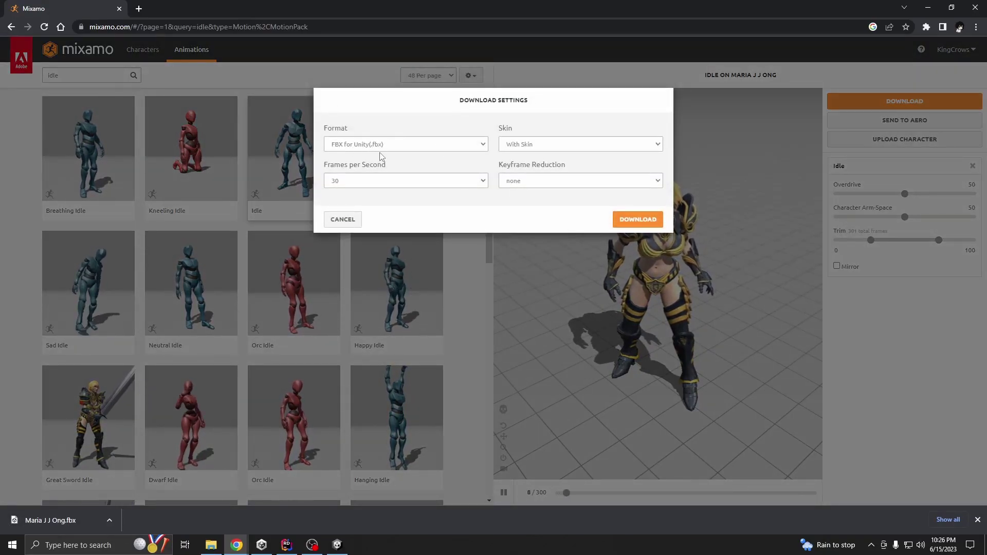
click(506, 144)
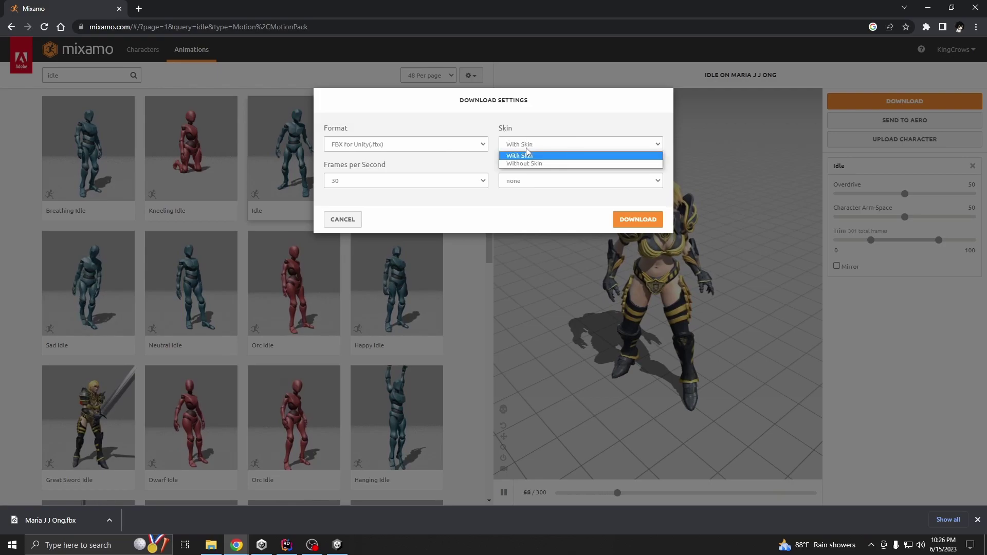
click(547, 166)
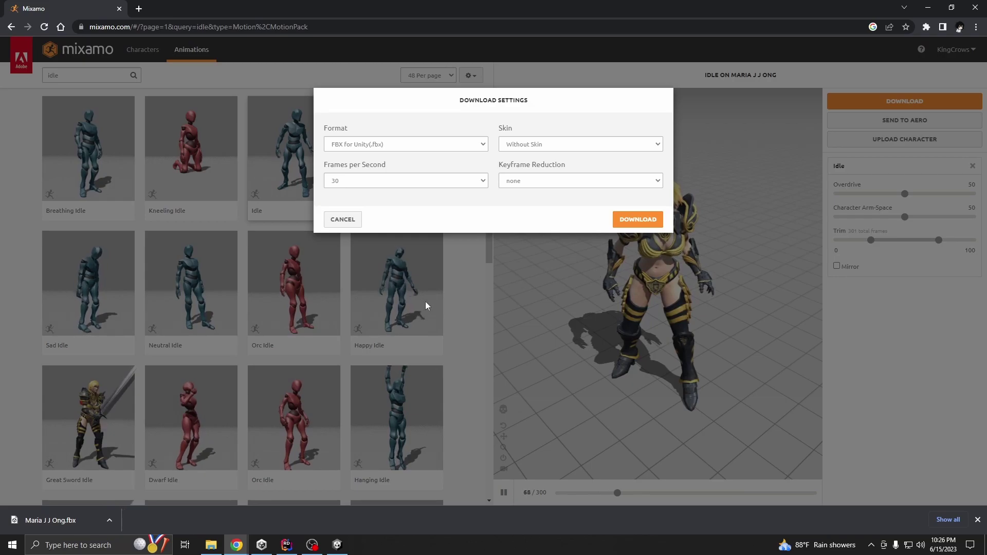
click(635, 224)
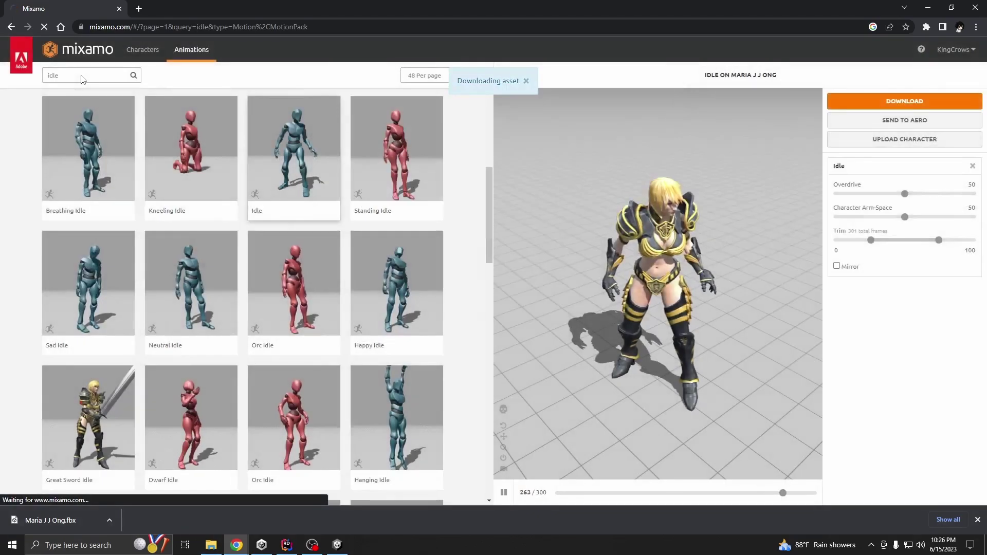
click(80, 75)
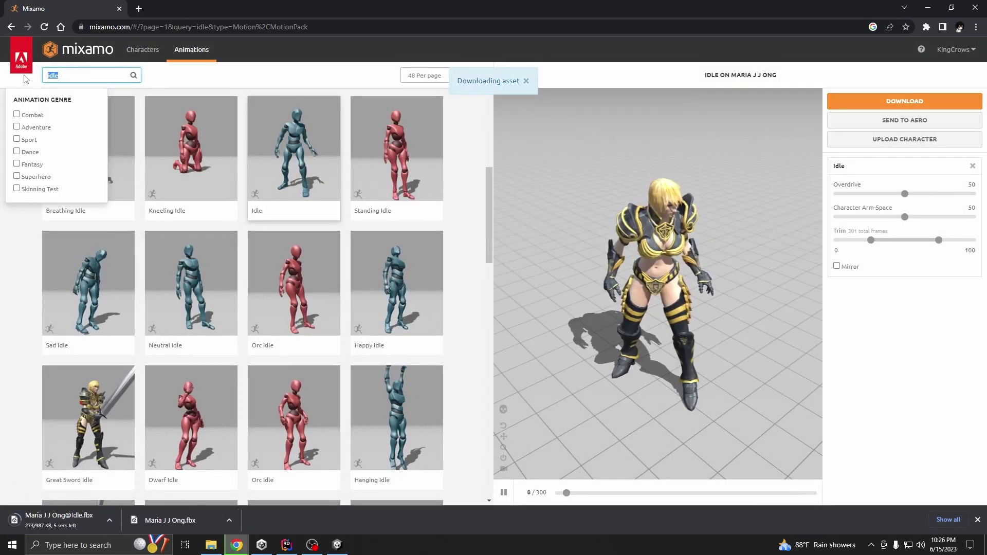
- Apply the Running animation, found by searching 'run', with In Place enabled
key(BackSpace)
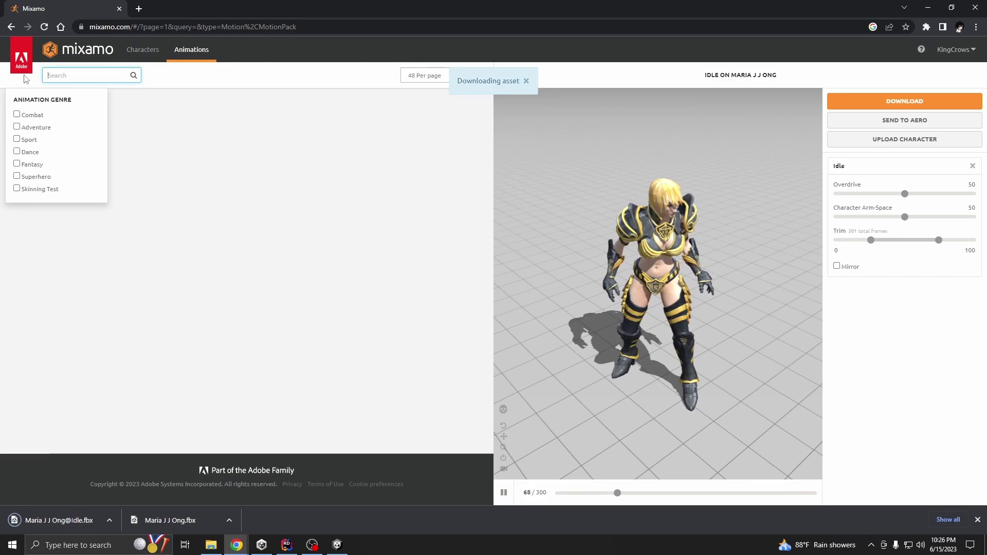
text(run)
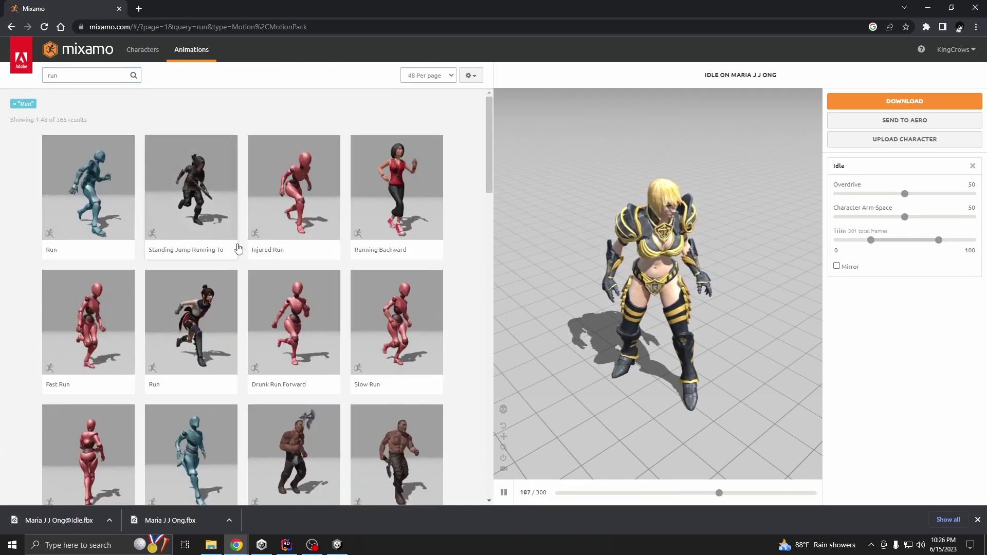
scroll(212, 369, down, 3)
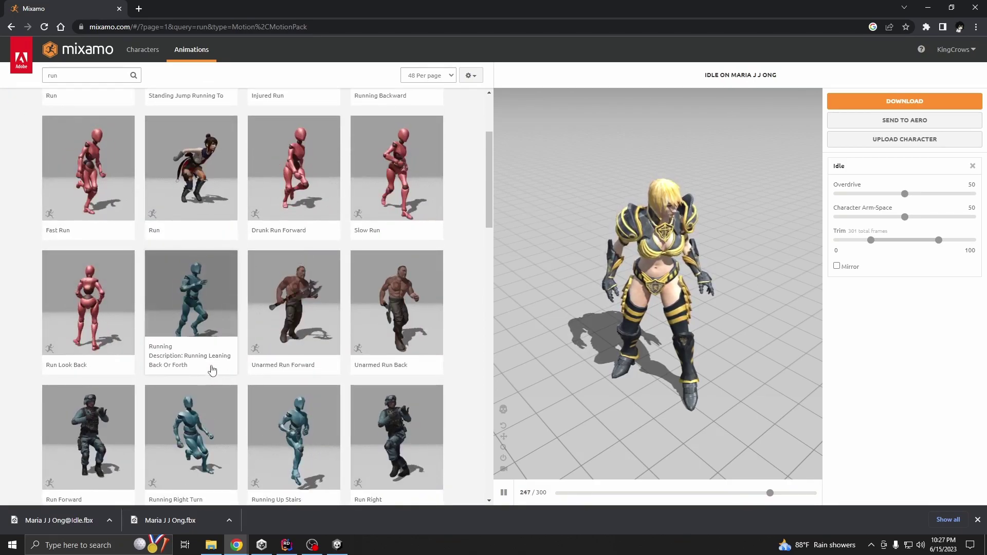
click(213, 369)
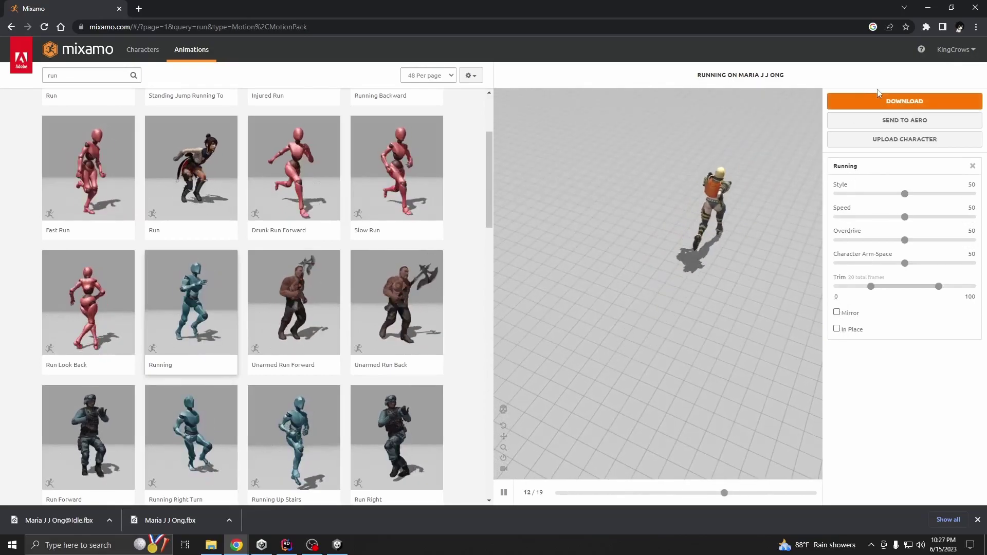
click(837, 329)
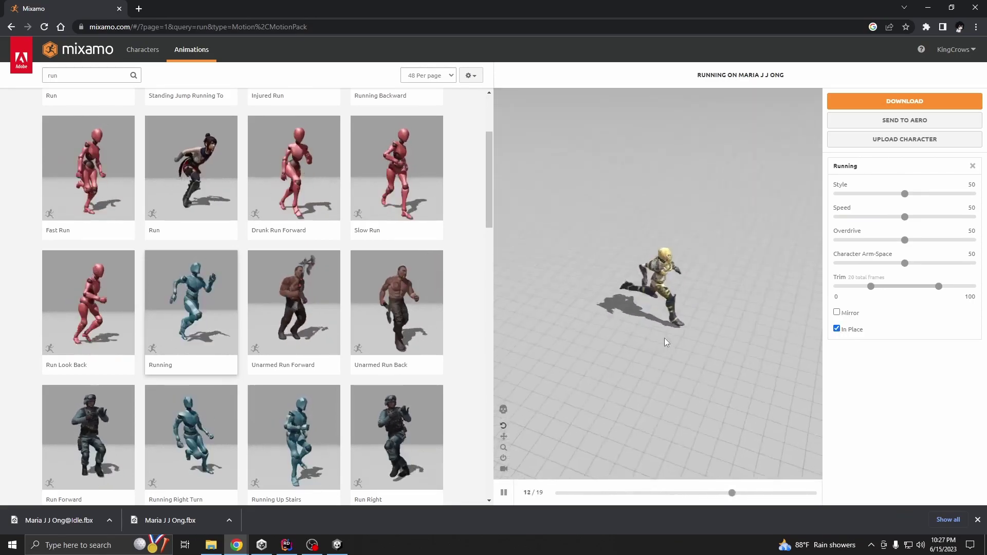
- Download the Running animation and select the three Maria J J Ong FBX files in Downloads
click(893, 102)
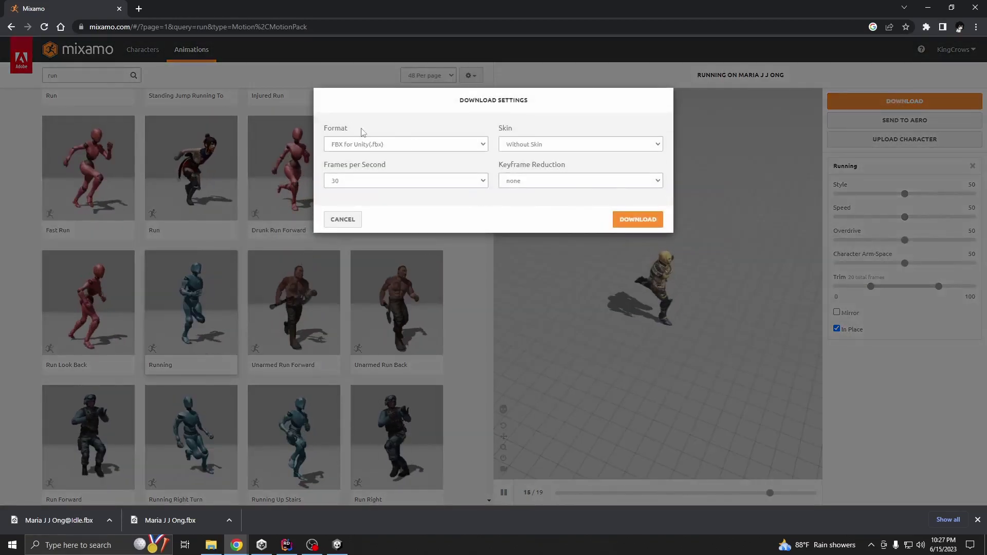
click(638, 219)
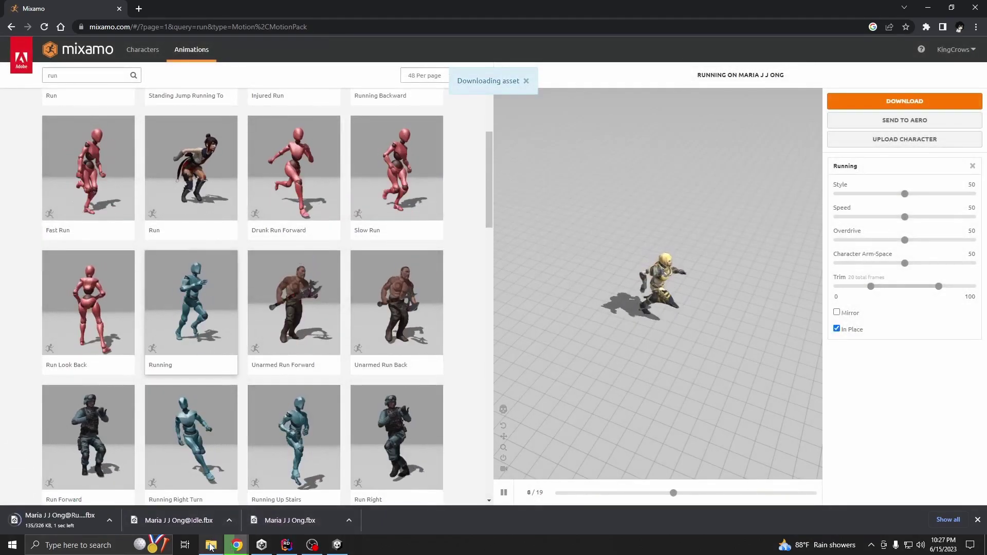
click(211, 545)
drag(296, 112, 101, 82)
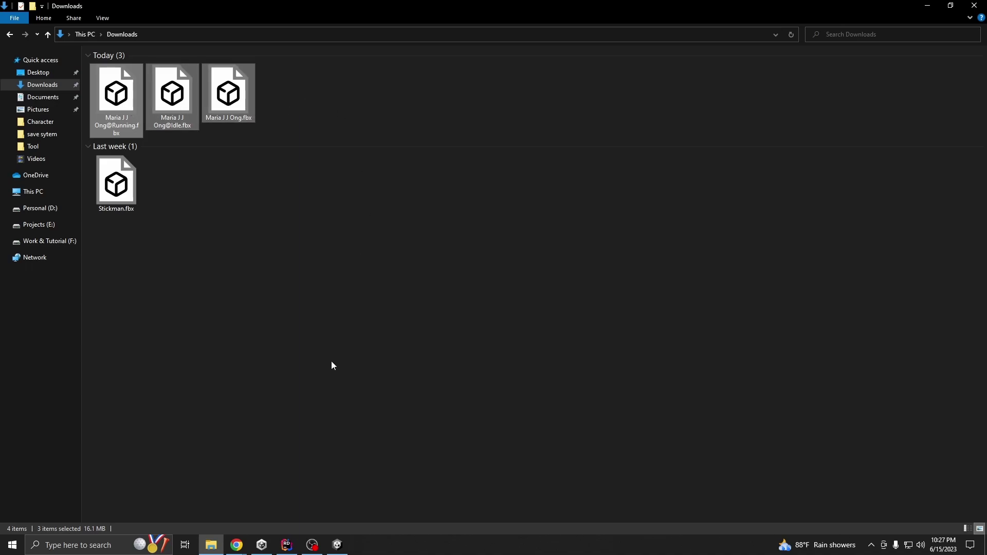
- Paste the three FBX files into Assets/_Mixamo/Character via Show in Explorer
click(336, 546)
right_click(150, 426)
click(216, 178)
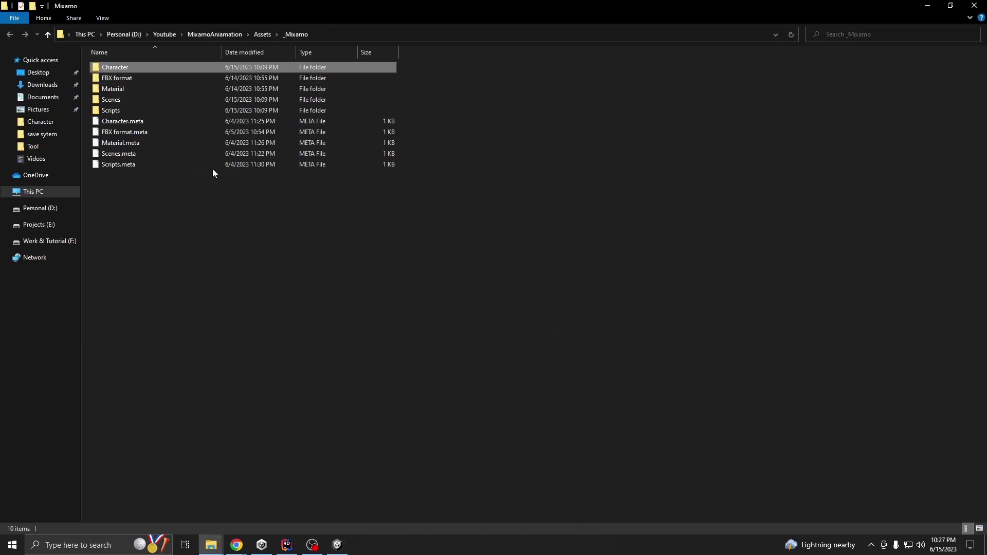
double_click(127, 69)
key(ctrl+v)
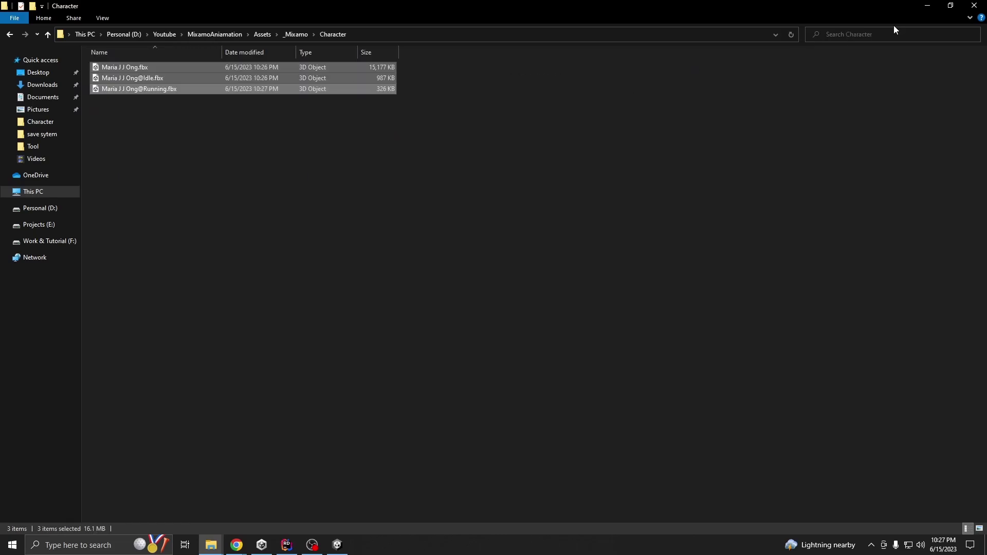
click(925, 4)
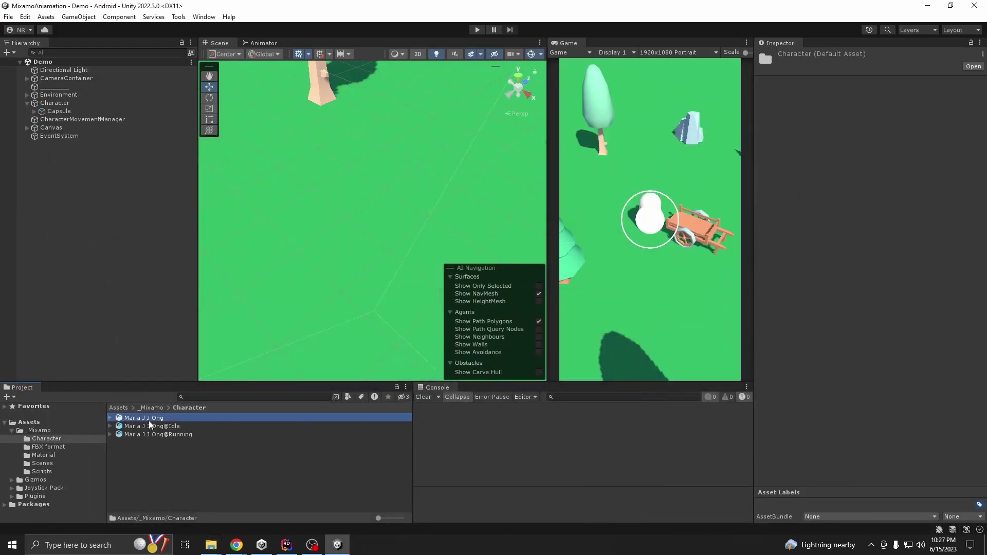
- Enlarge the Scene and Game views, then play-test moving the capsule with the joystick
drag(639, 384, 636, 415)
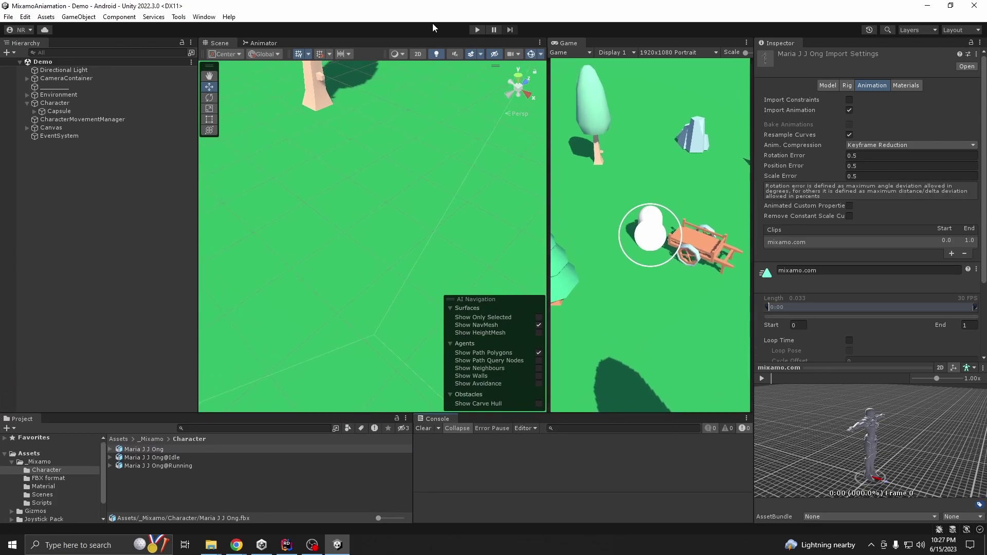
click(477, 30)
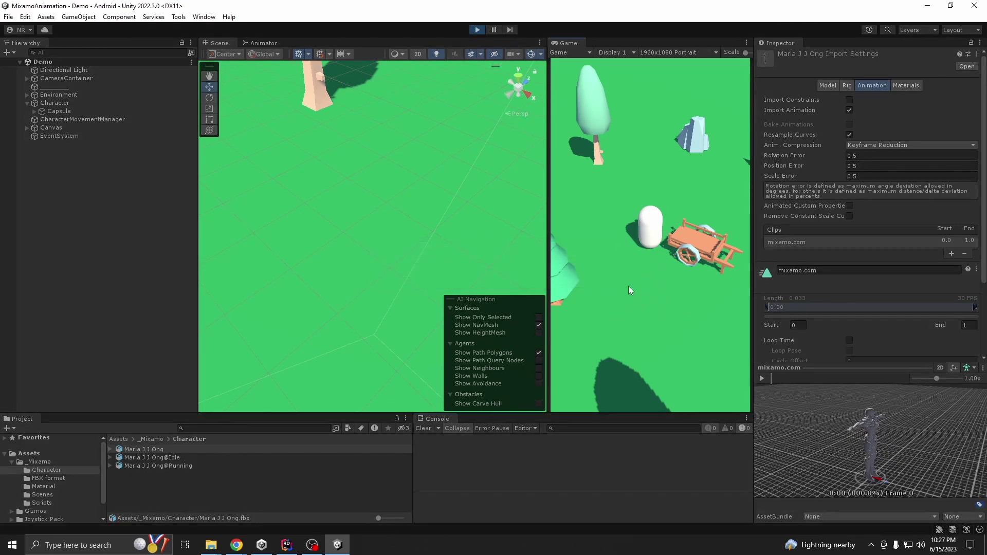
drag(628, 286, 632, 308)
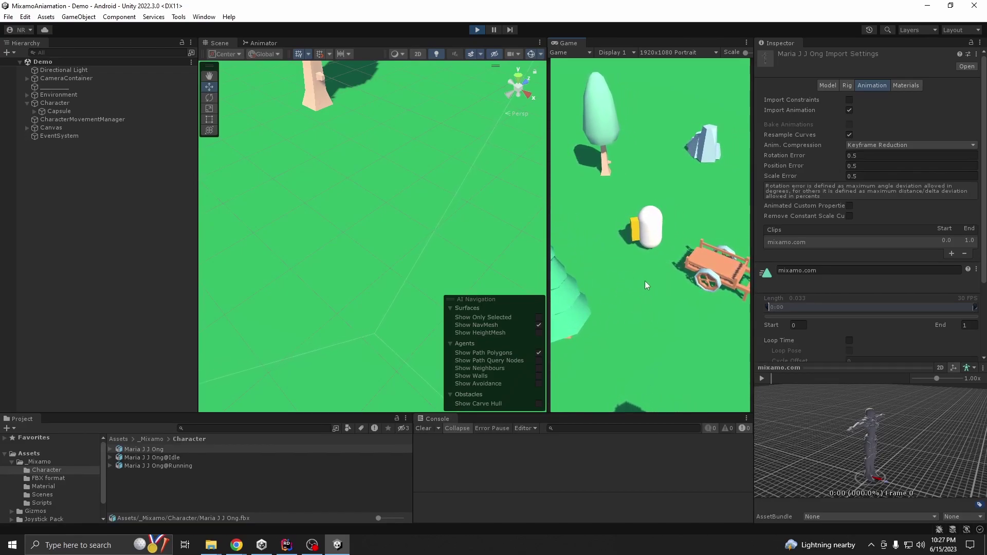
mouse_move(637, 324)
mouse_down()
mouse_move(656, 311)
mouse_move(634, 267)
mouse_move(606, 295)
mouse_move(649, 322)
mouse_up()
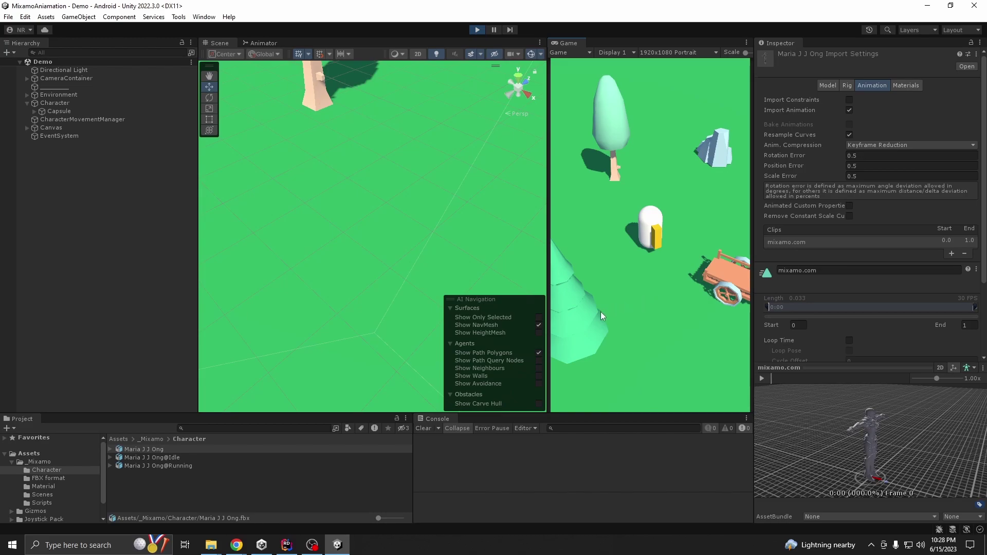
mouse_move(662, 292)
mouse_down()
mouse_move(694, 263)
mouse_move(687, 308)
mouse_move(566, 295)
mouse_move(581, 340)
mouse_move(661, 323)
mouse_move(694, 302)
mouse_move(701, 334)
mouse_move(635, 337)
mouse_move(584, 279)
mouse_move(559, 302)
mouse_move(668, 308)
mouse_up()
click(477, 28)
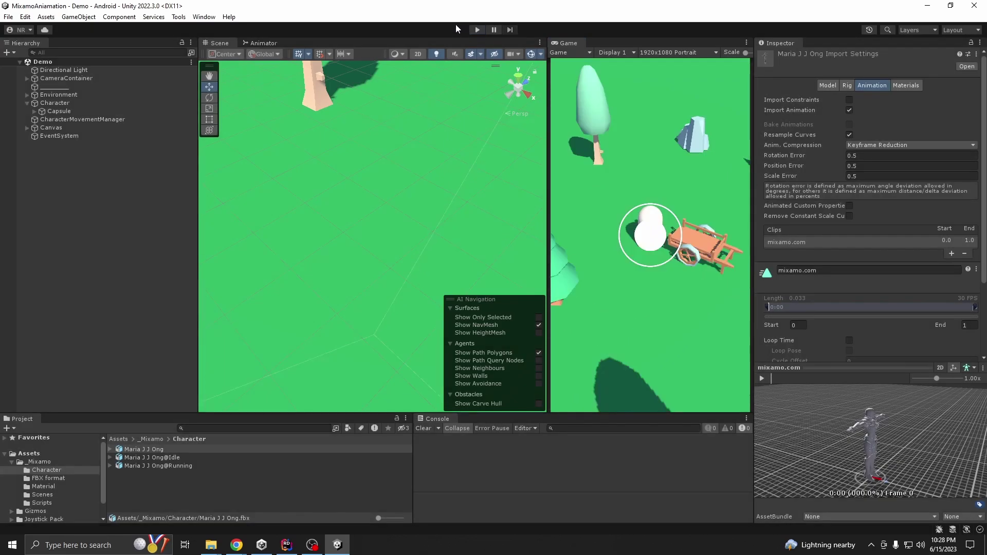
click(154, 466)
click(156, 449)
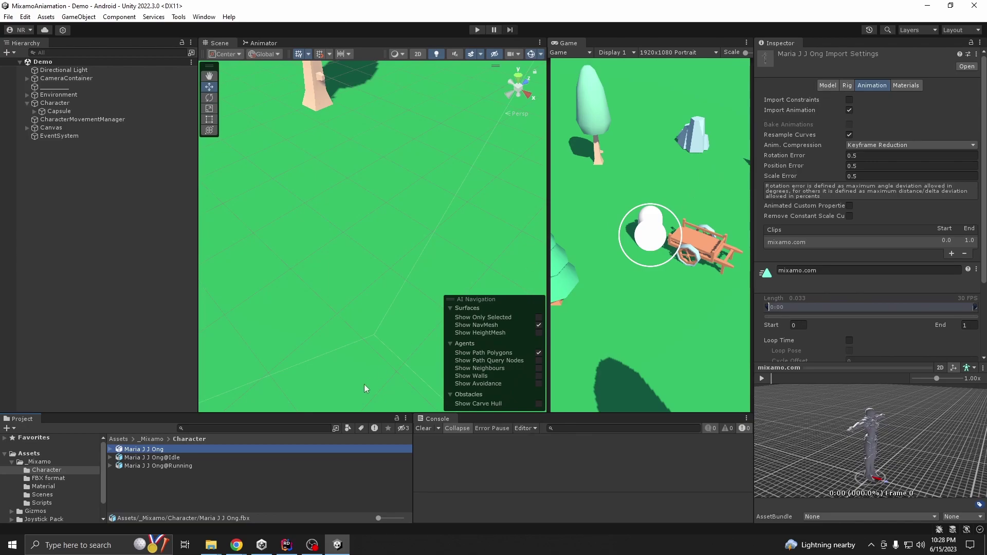
click(827, 85)
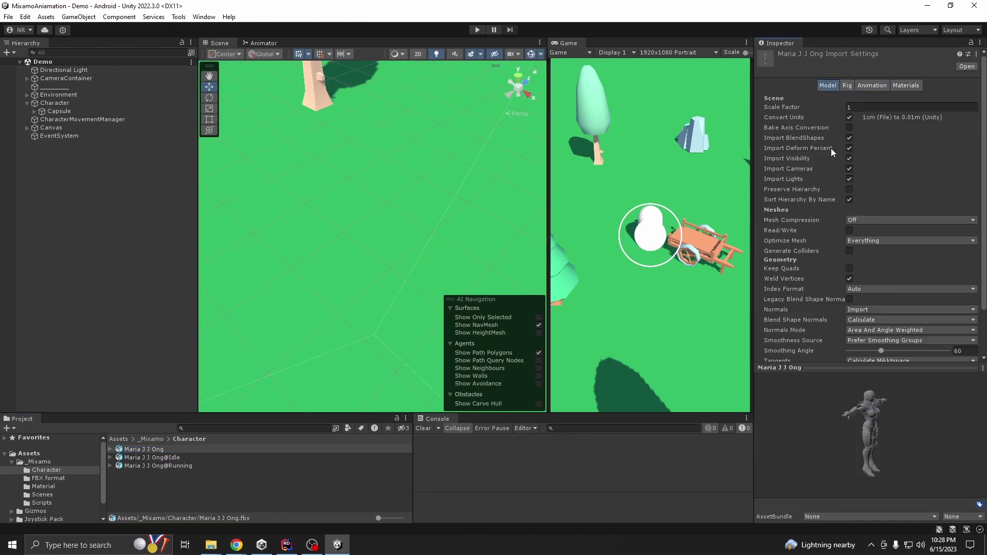
click(849, 168)
click(849, 178)
scroll(913, 293, down, 2)
click(963, 353)
- Set the rig to Humanoid and untick Import Animation, applying each change
click(847, 86)
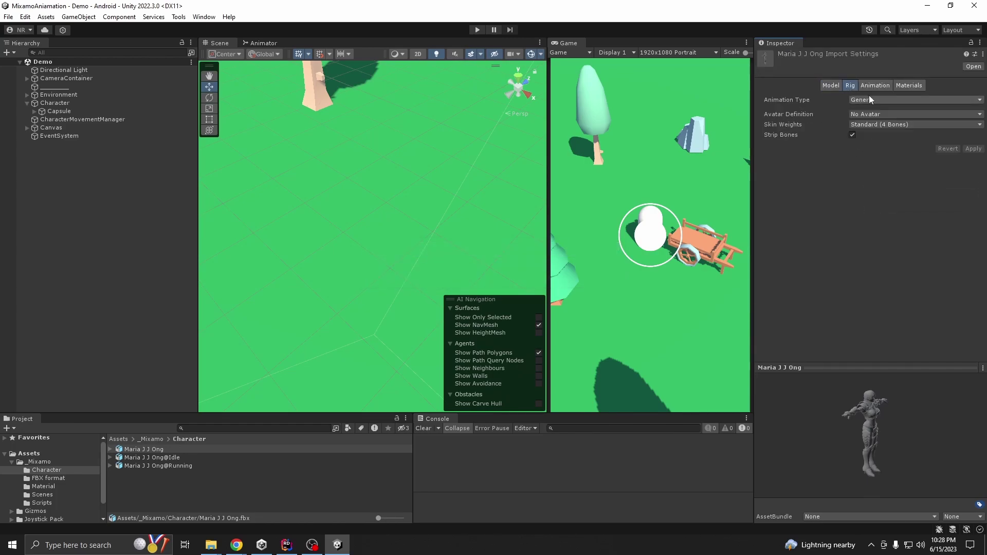
click(869, 100)
click(877, 148)
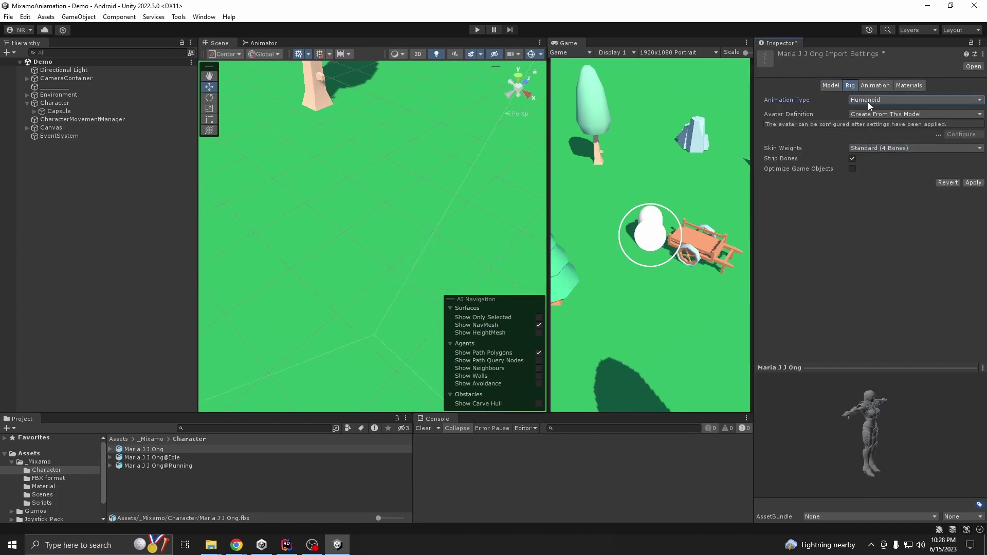
click(972, 182)
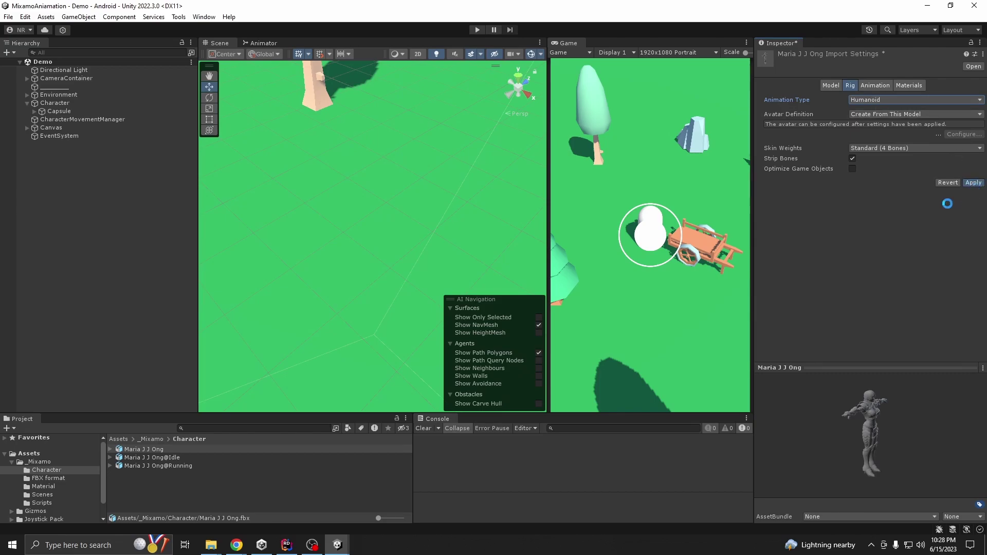
click(873, 86)
click(851, 110)
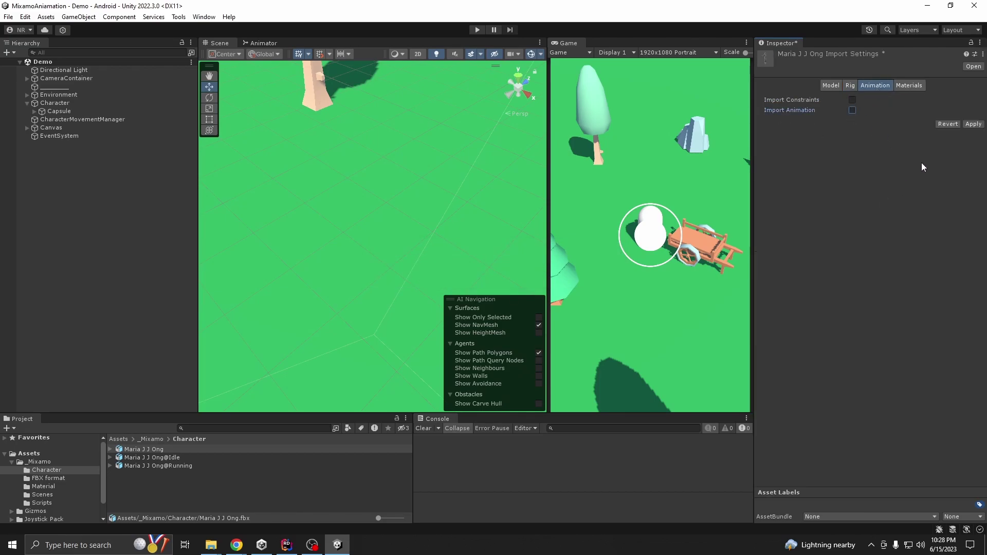
click(973, 124)
- Extract the model's materials and textures into the Character folder
click(907, 86)
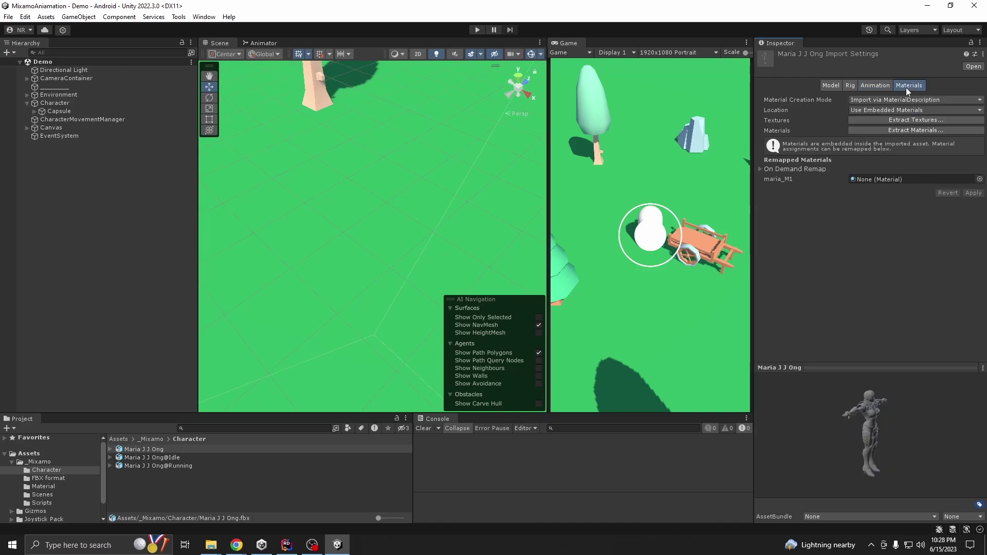
click(901, 131)
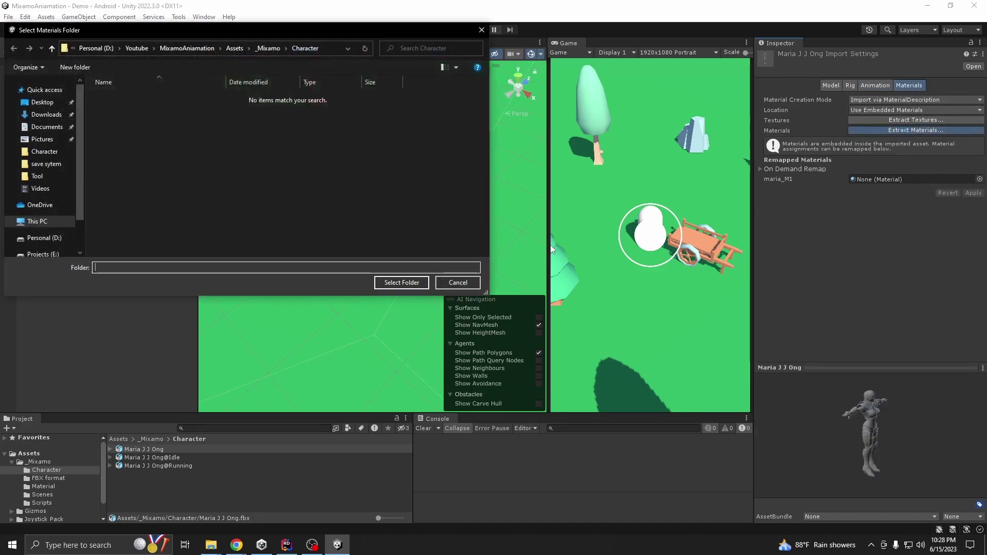
click(381, 285)
click(921, 120)
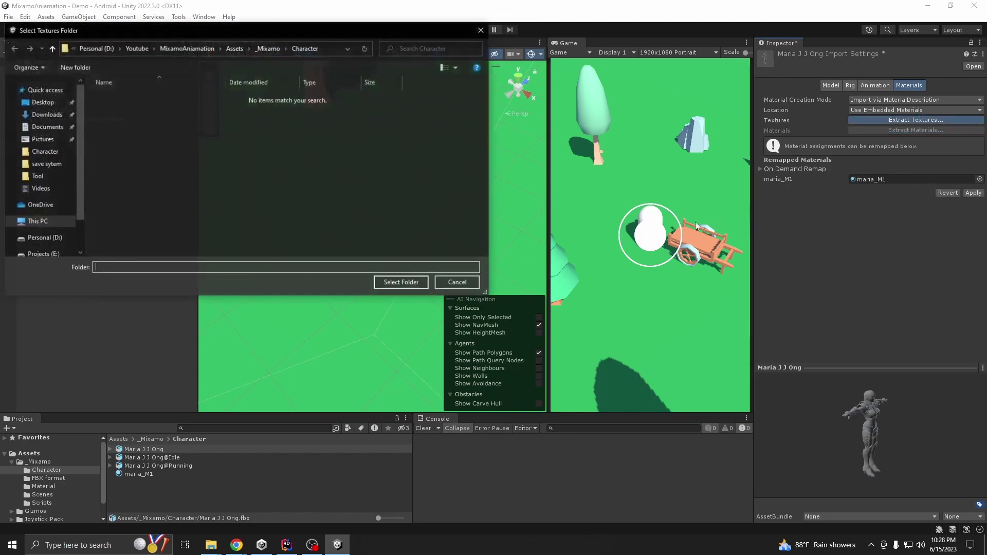
click(415, 284)
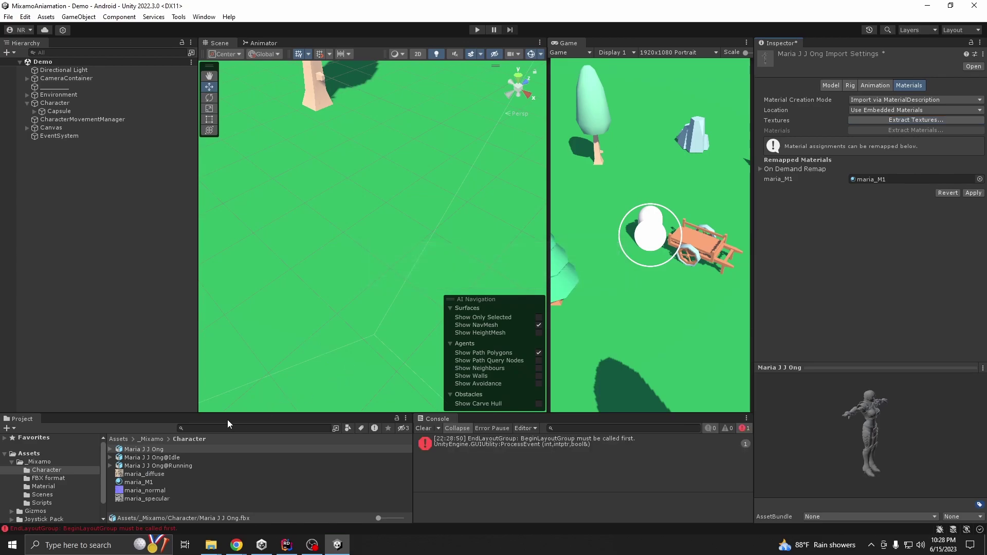
- Clear the console and assign maria_diffuse as the maria_M1 material's Albedo map
drag(237, 414, 452, 281)
click(428, 297)
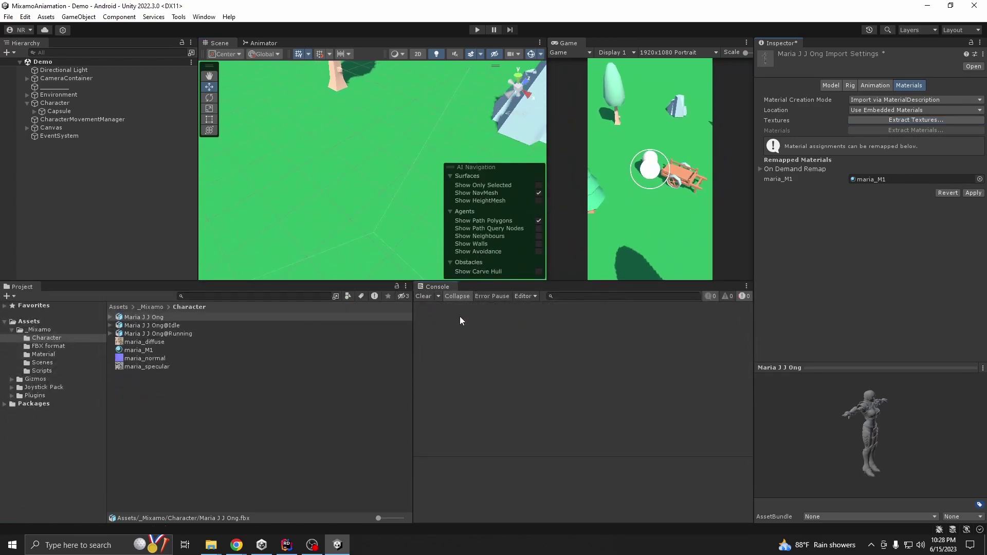
click(146, 350)
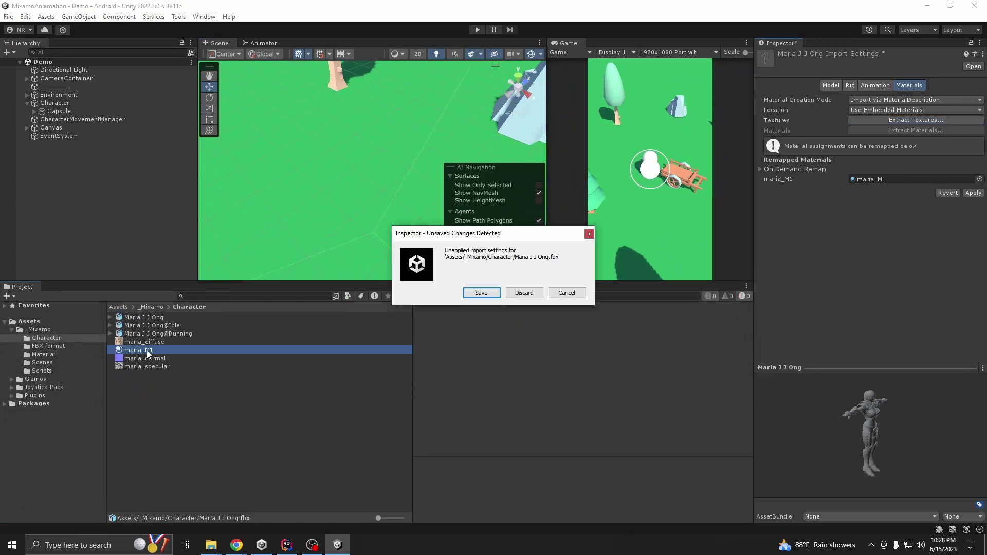
click(480, 293)
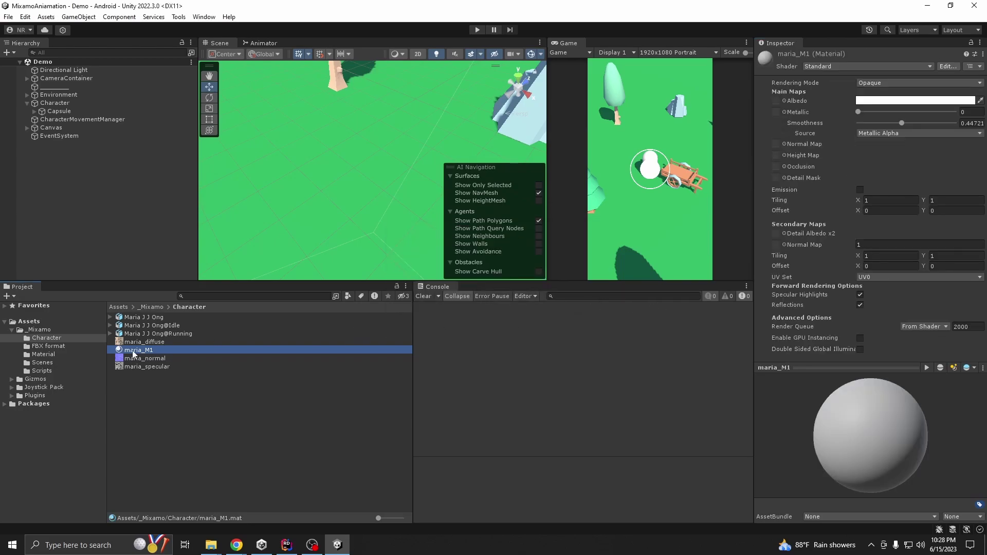
drag(133, 352, 776, 101)
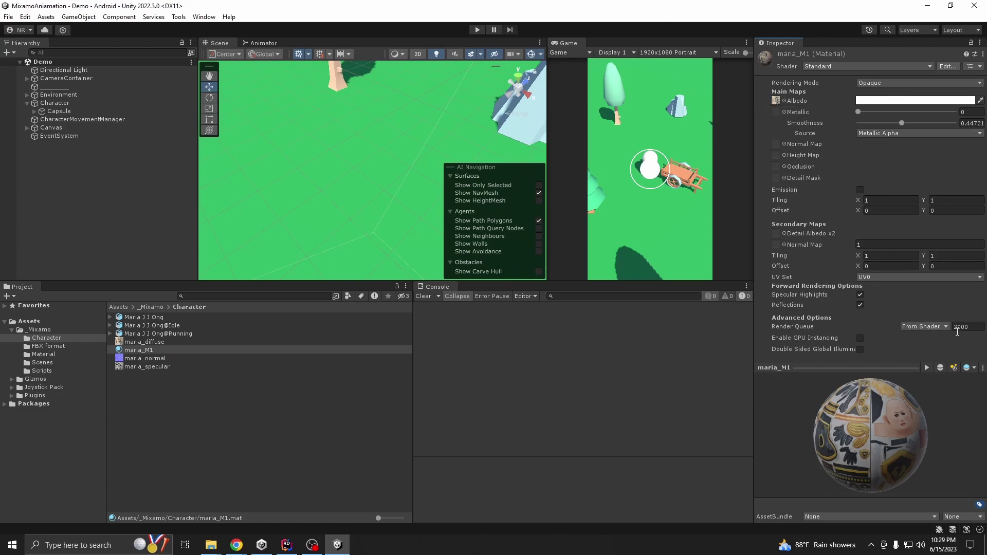
drag(634, 282, 634, 402)
- Disable the placeholder Capsule, put Maria J J Ong under Character with root motion off, and save
double_click(59, 108)
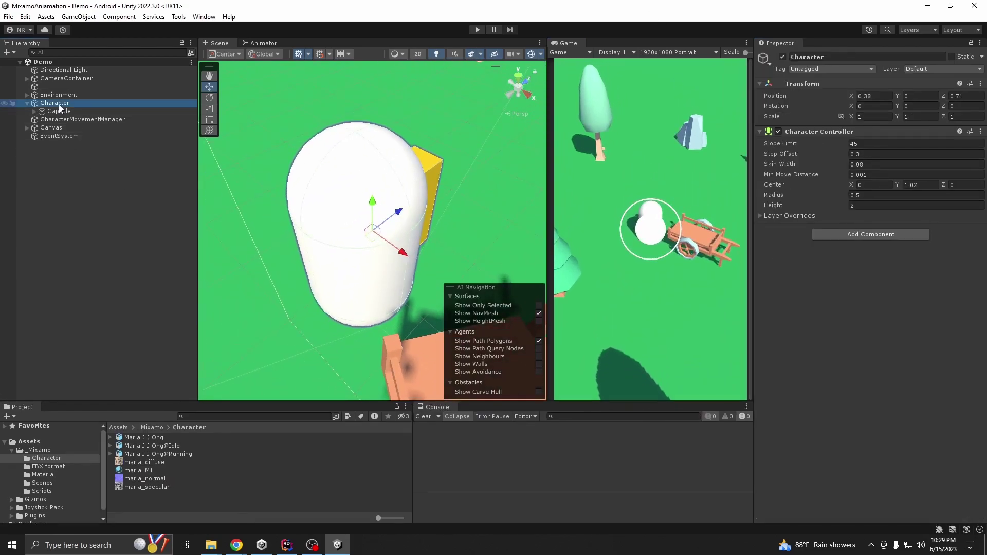
click(782, 57)
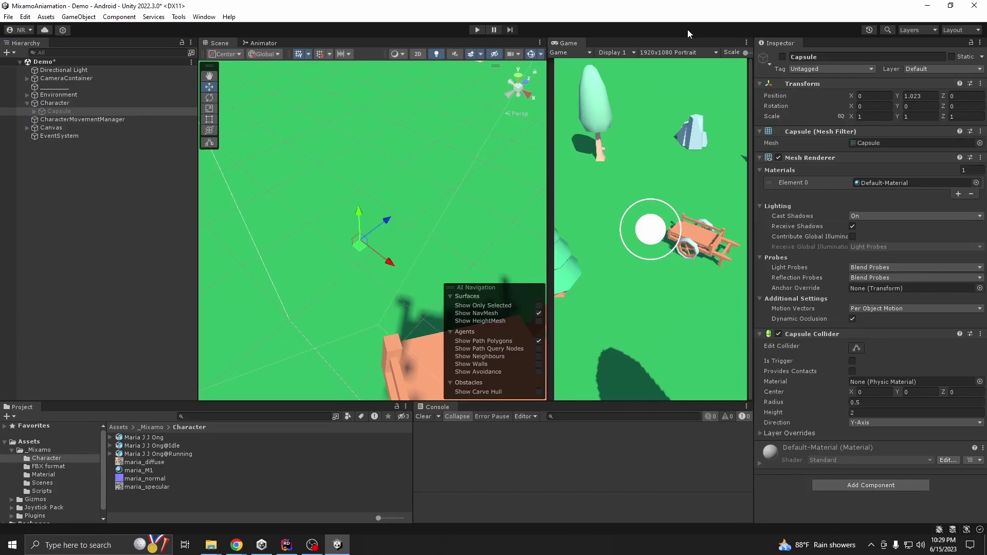
drag(140, 438, 57, 107)
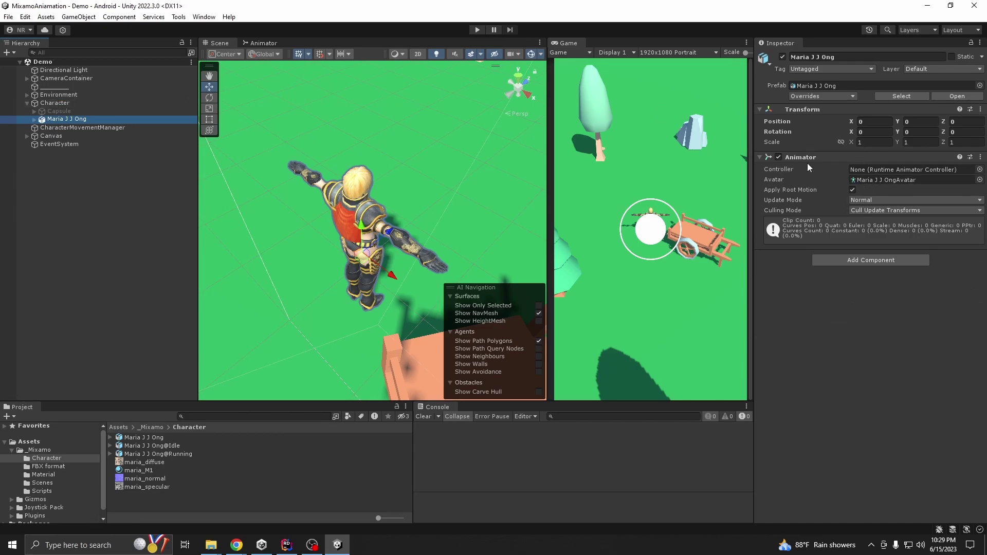
click(852, 190)
key(ctrl+s)
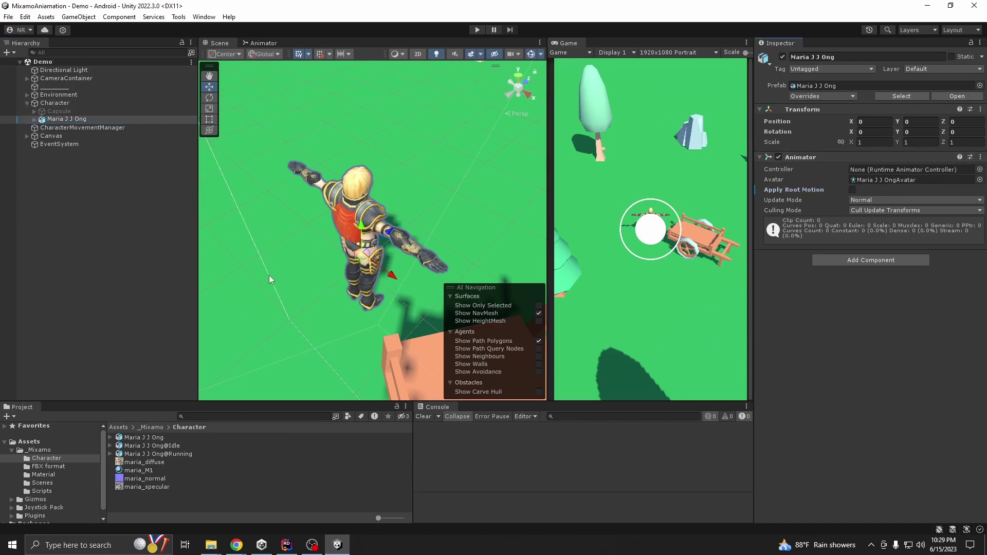
- Play-test the scene, moving the T-posed character with the on-screen joystick
mouse_move(268, 277)
right_down()
mouse_move(276, 294)
mouse_move(322, 291)
mouse_move(303, 257)
mouse_move(283, 279)
right_up()
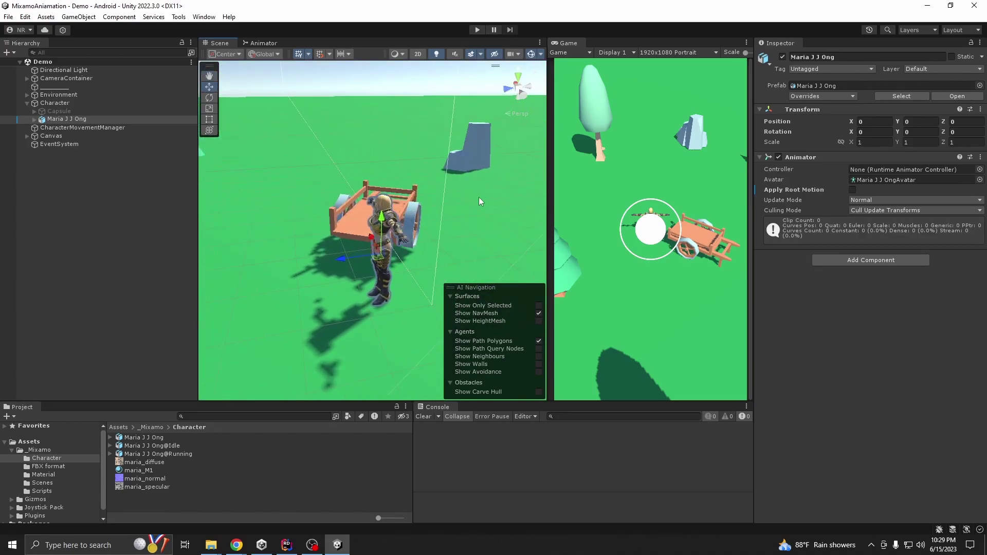
click(478, 30)
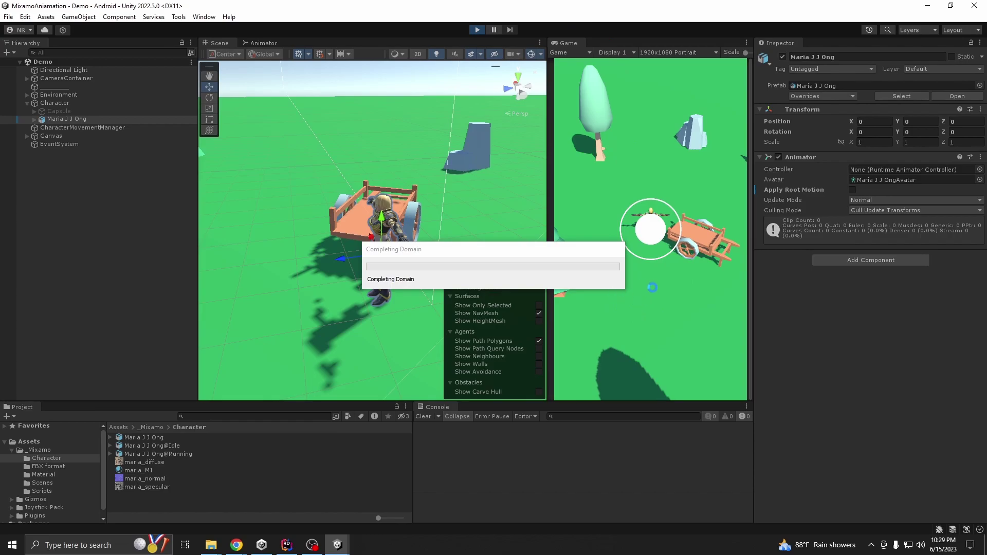
drag(639, 328, 632, 257)
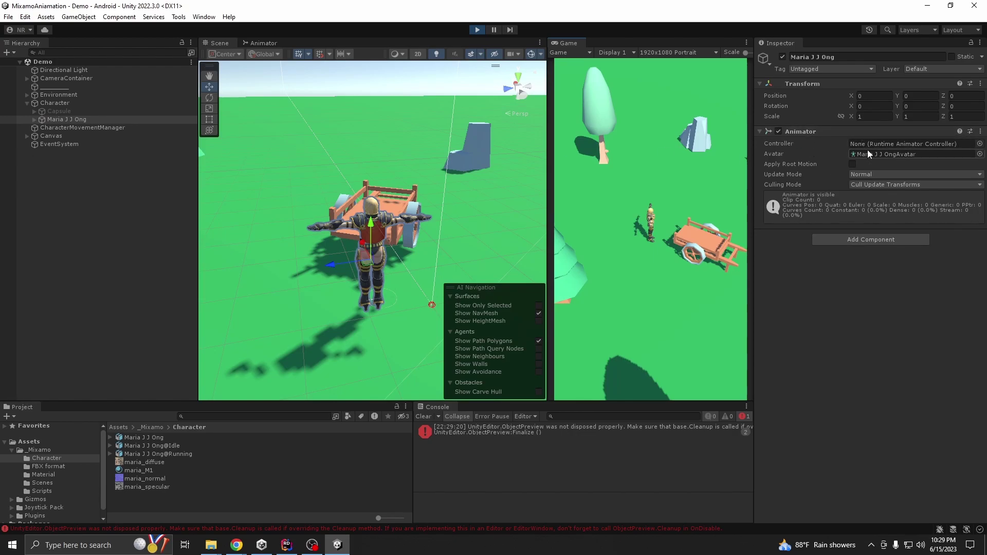
click(477, 30)
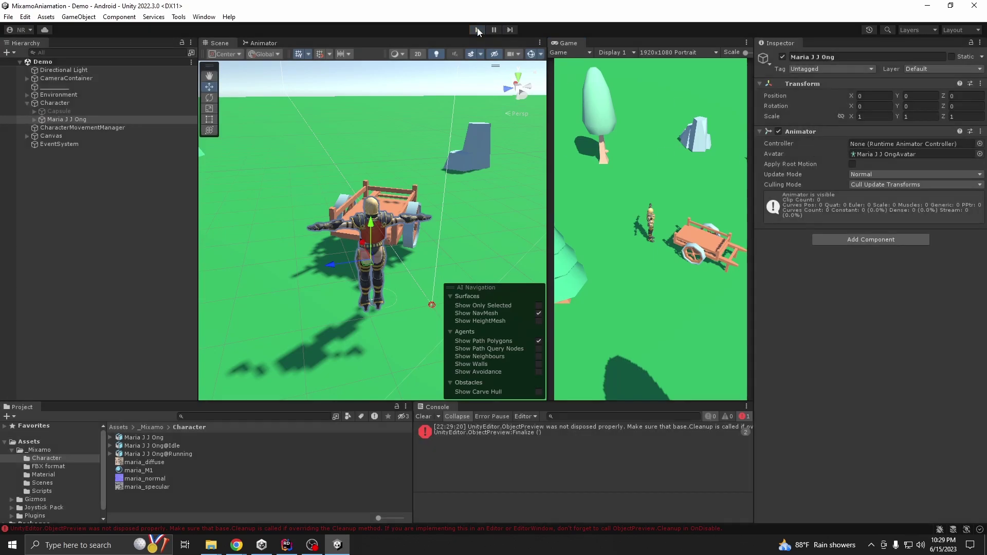
- Clear the console error and make the Project panel taller
click(423, 416)
click(287, 397)
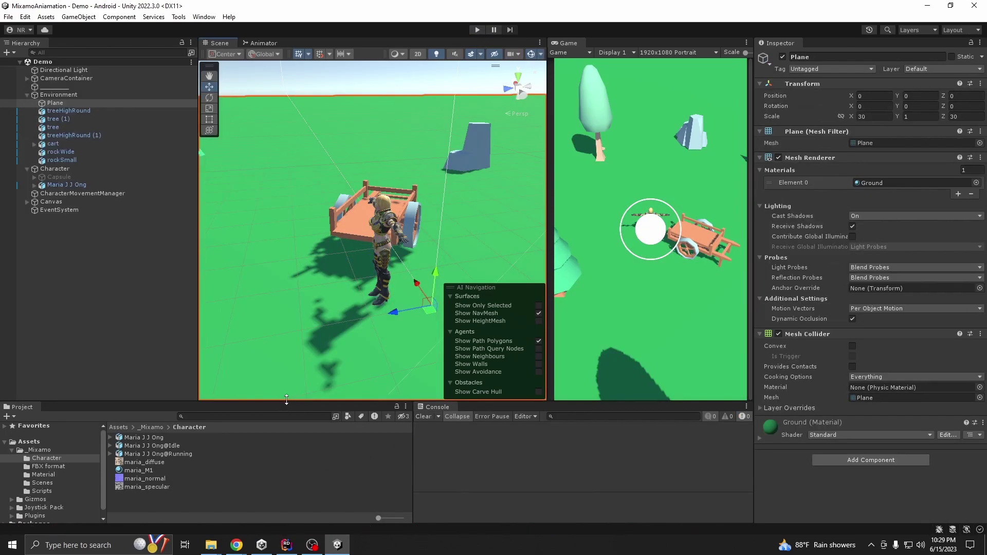
drag(287, 404, 286, 295)
- Create an Animator Controller named 'Character' in the Character folder and open its graph
right_click(155, 399)
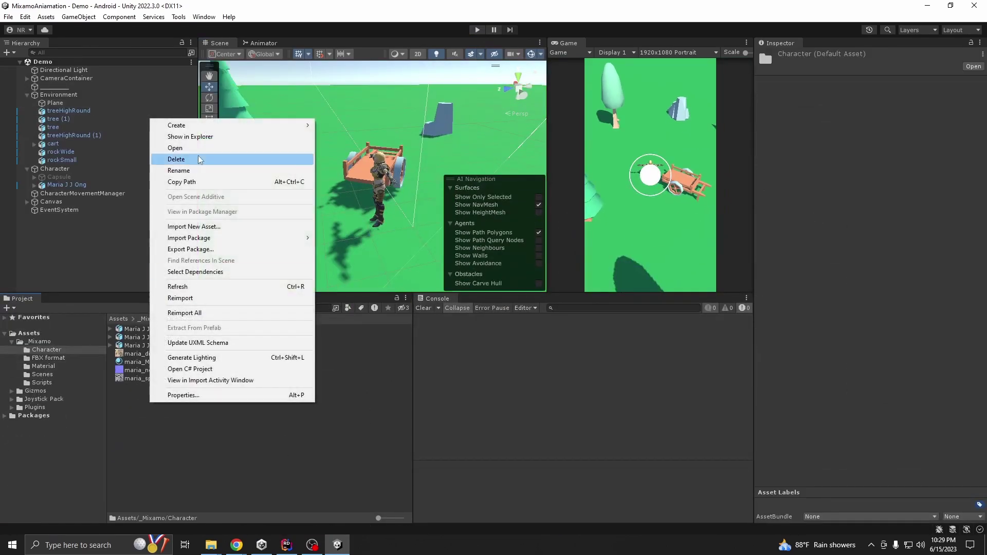
mouse_move(214, 129)
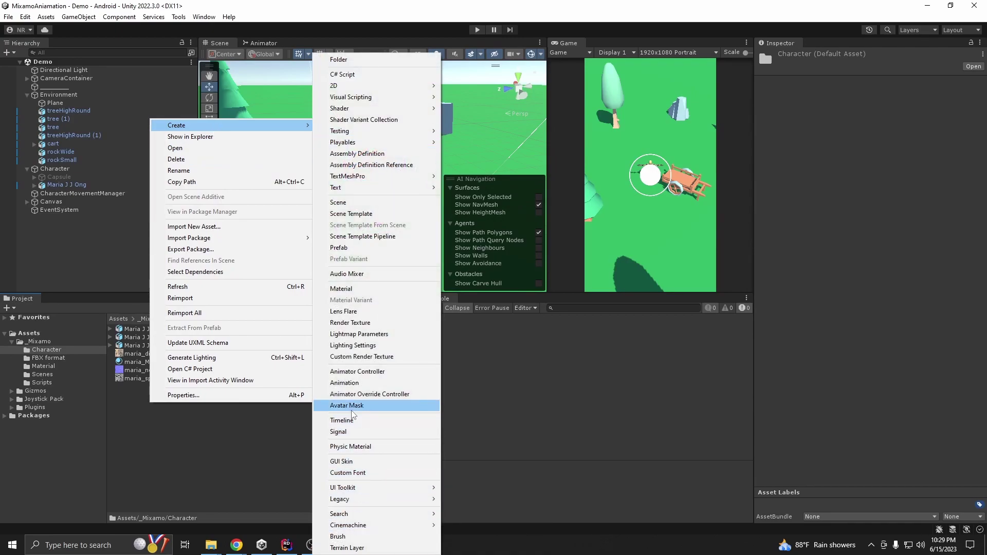
click(315, 371)
text(Chara)
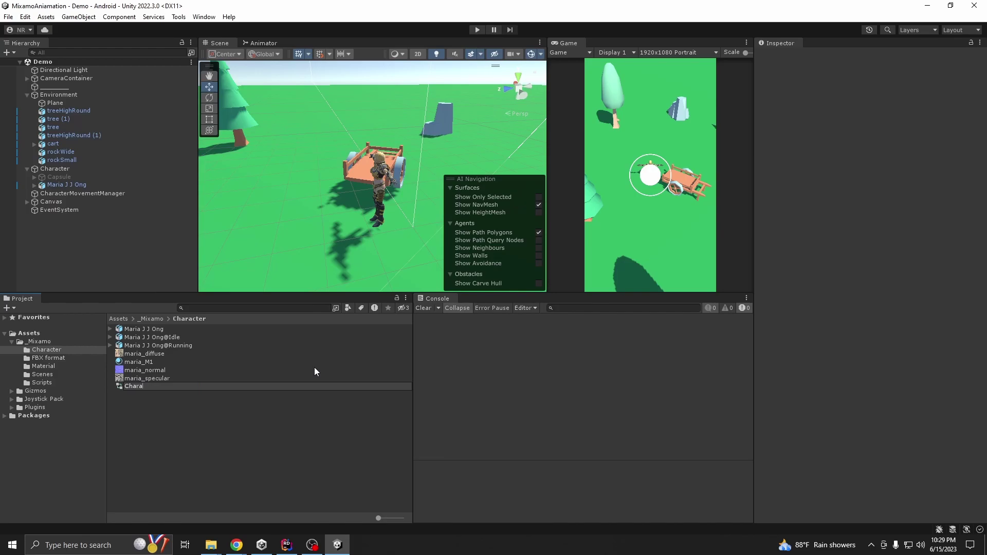
text(cter)
key(Return)
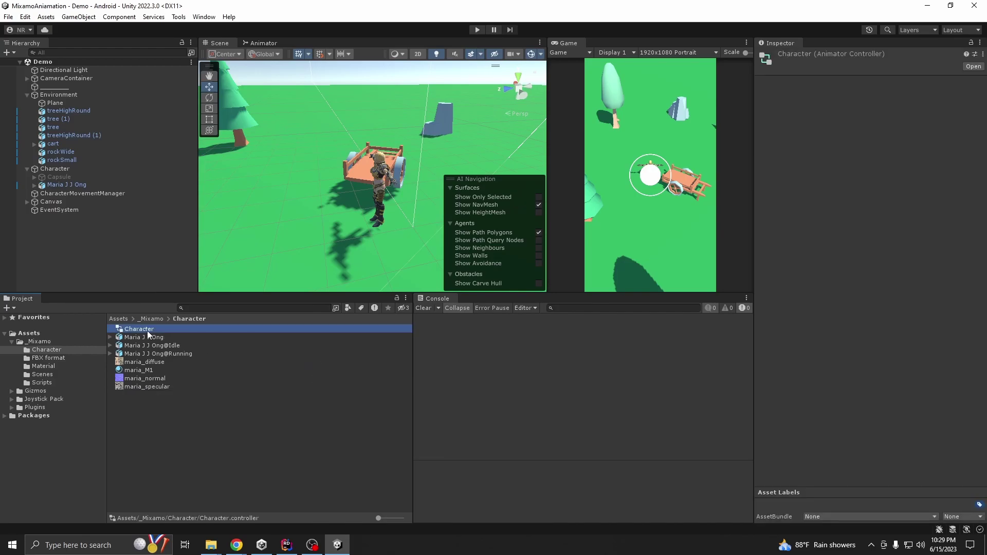
double_click(148, 331)
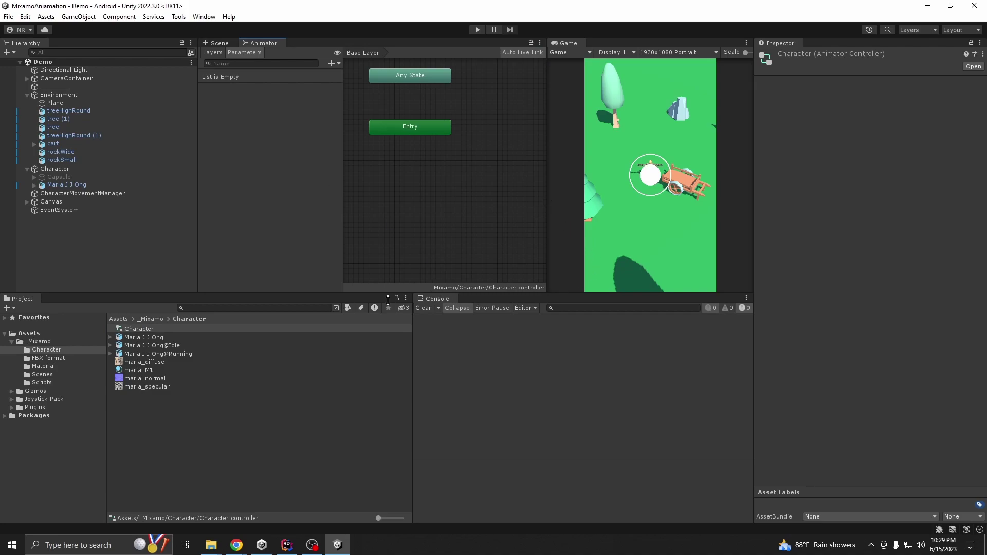
- Set the Maria J J Ong@Idle file's rig Animation Type to Humanoid and apply
click(154, 345)
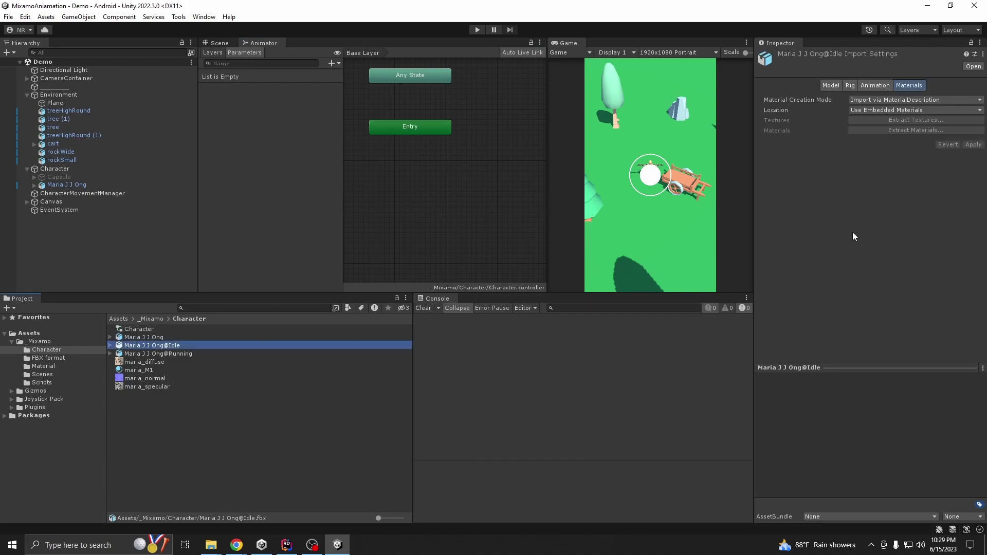
click(828, 85)
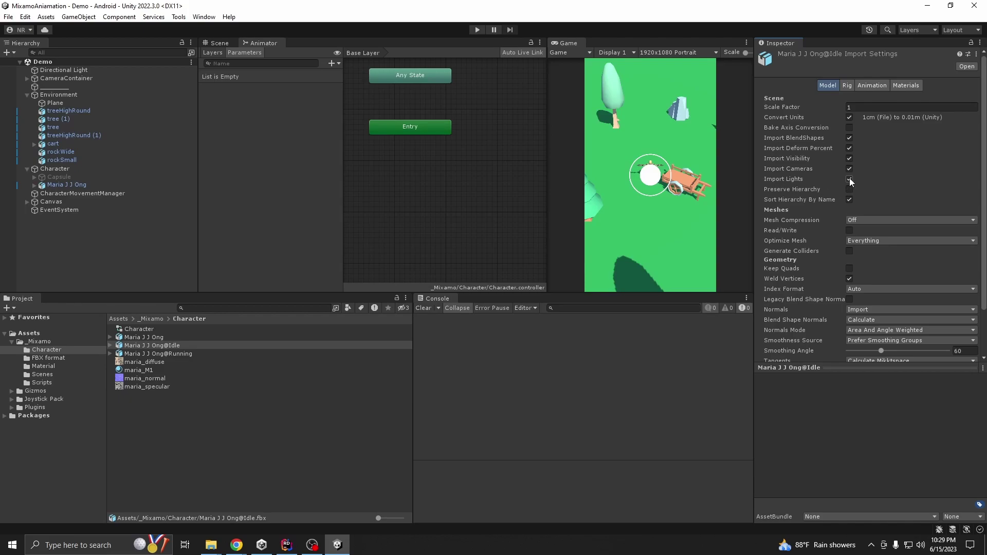
scroll(913, 191, down, 3)
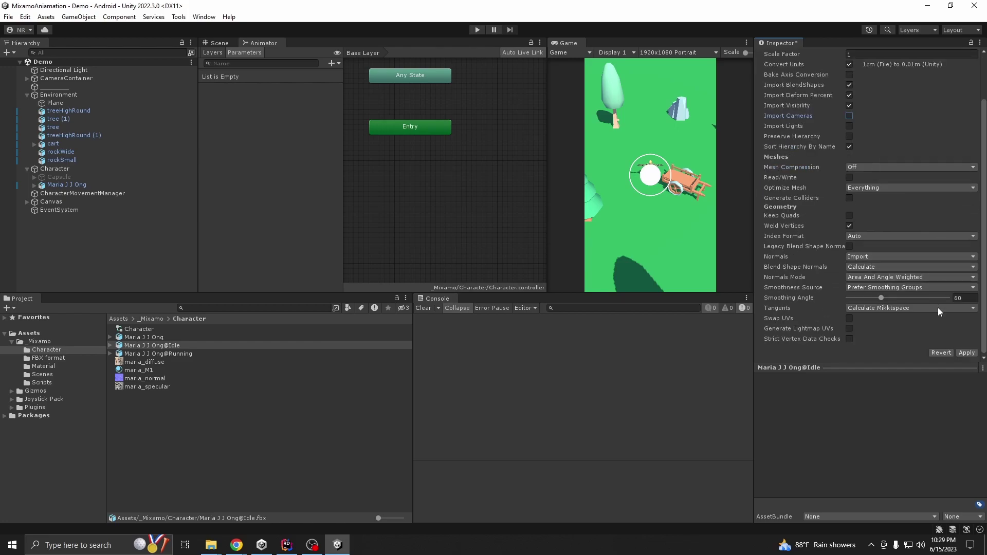
click(966, 352)
click(850, 86)
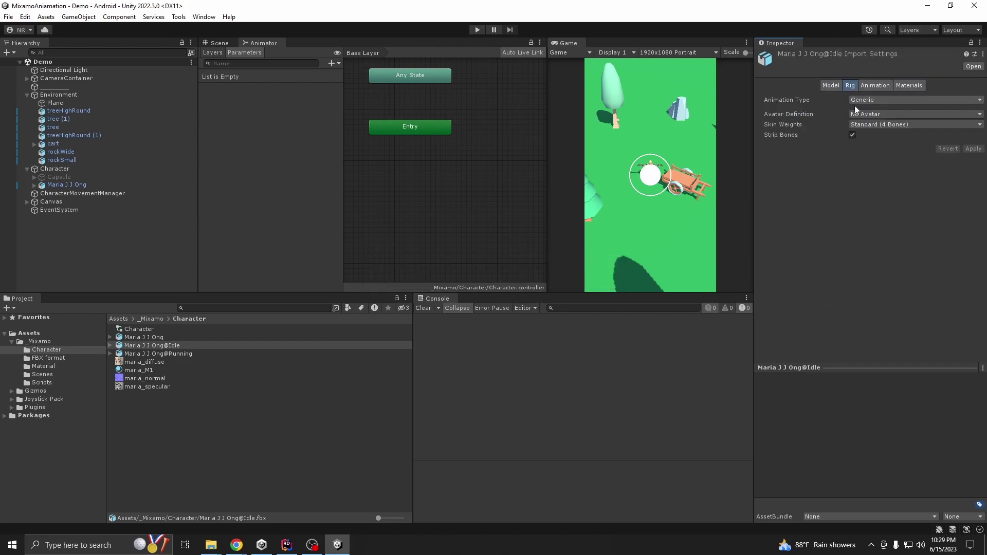
click(881, 99)
click(881, 145)
click(972, 185)
- Loop the Idle clip and bake root rotation (Original), vertical and horizontal position into pose
click(874, 85)
scroll(828, 205, down, 5)
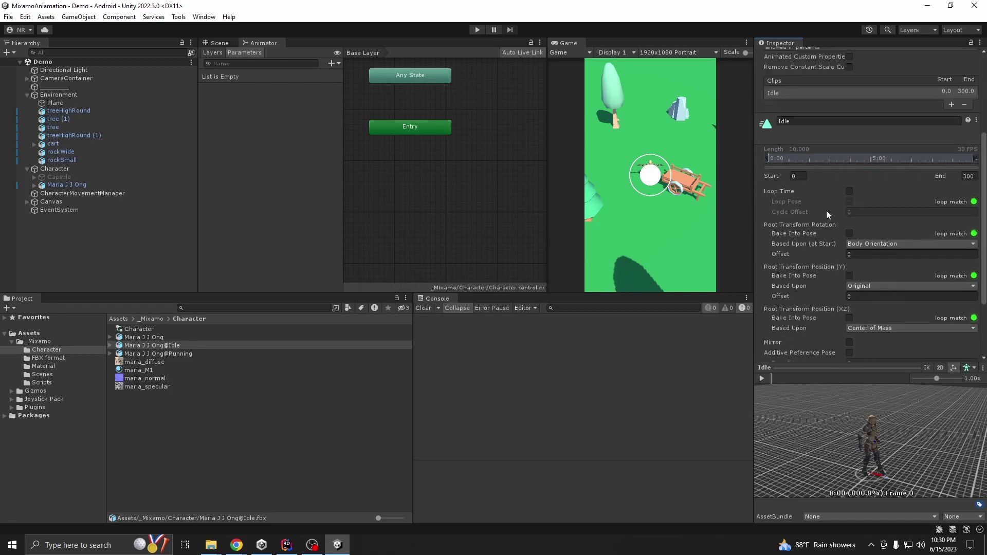
click(849, 192)
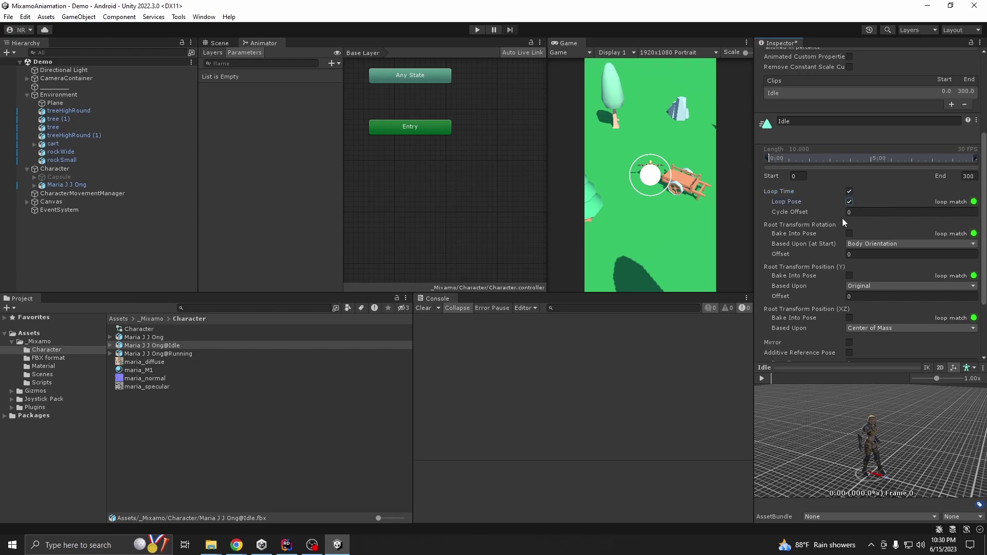
scroll(791, 214, down, 3)
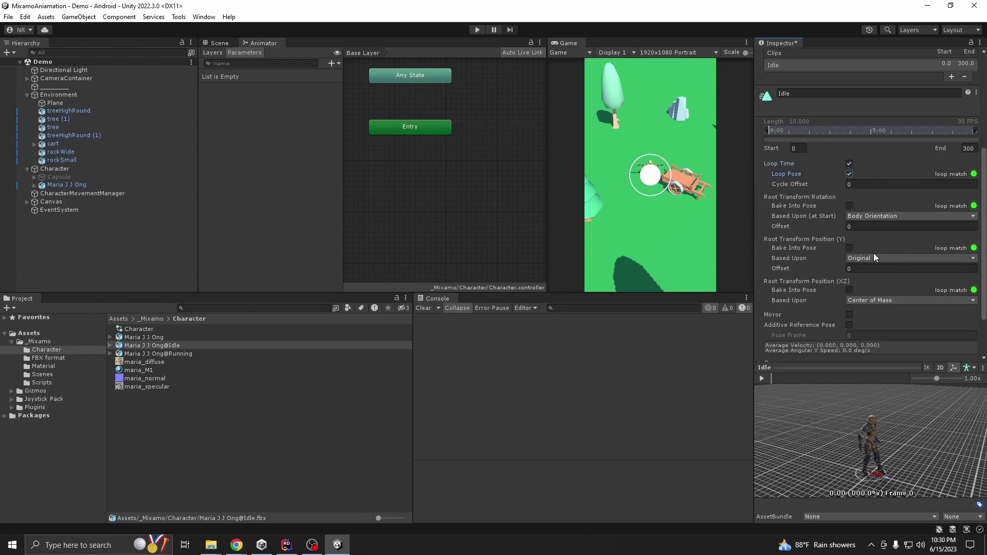
click(849, 151)
click(873, 160)
click(868, 170)
click(849, 192)
click(849, 234)
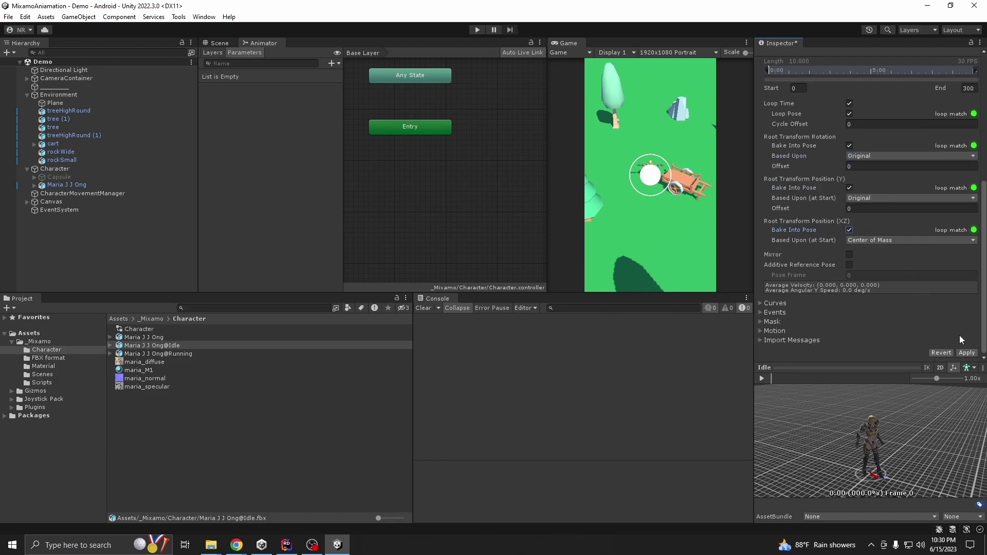
click(965, 353)
- Play the Idle clip preview and turn it to view the character
click(761, 378)
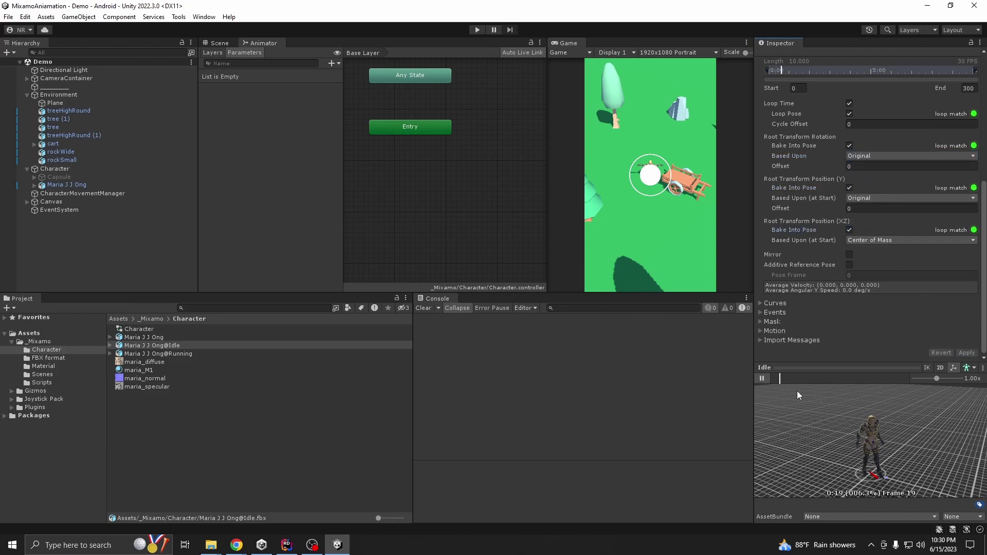
mouse_move(876, 456)
mouse_down()
mouse_move(907, 450)
mouse_move(893, 450)
mouse_up()
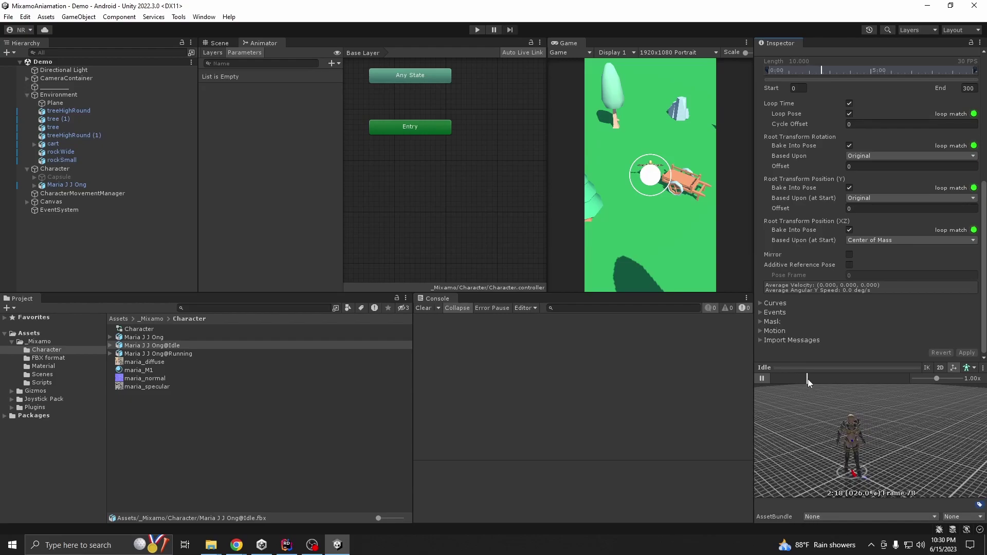
scroll(800, 79, up, 8)
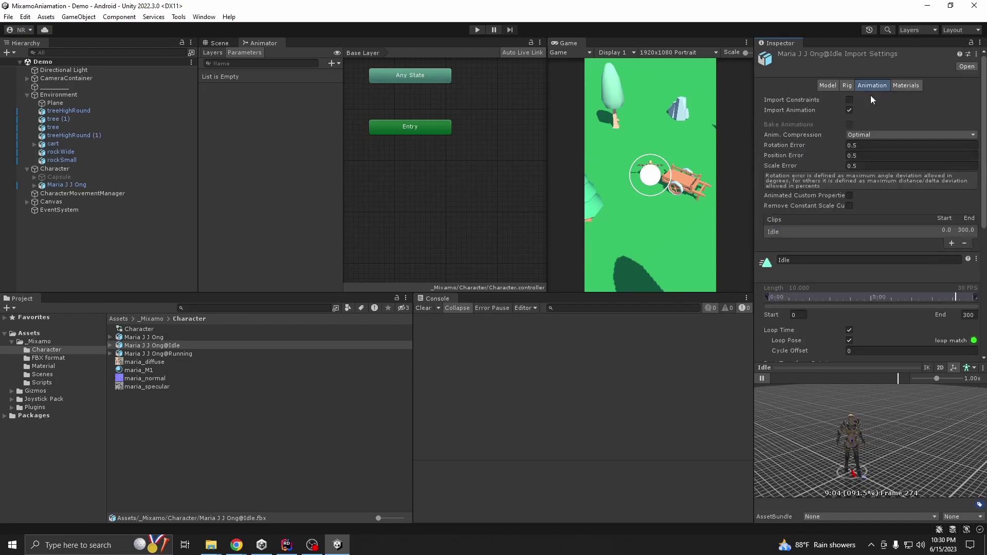
- Expand Maria J J Ong@Idle and inspect its Idle clip's keyframes in the Animation window
click(218, 43)
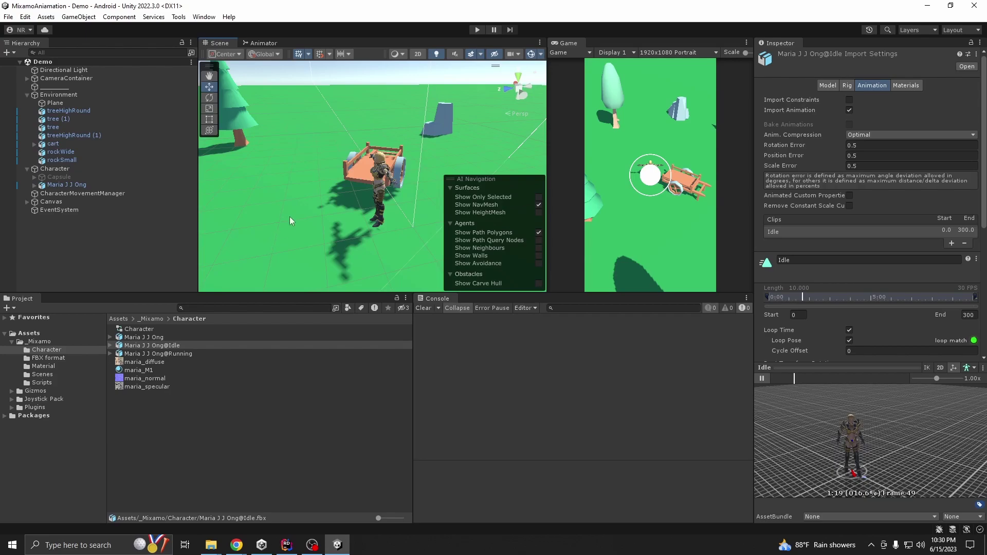
click(264, 42)
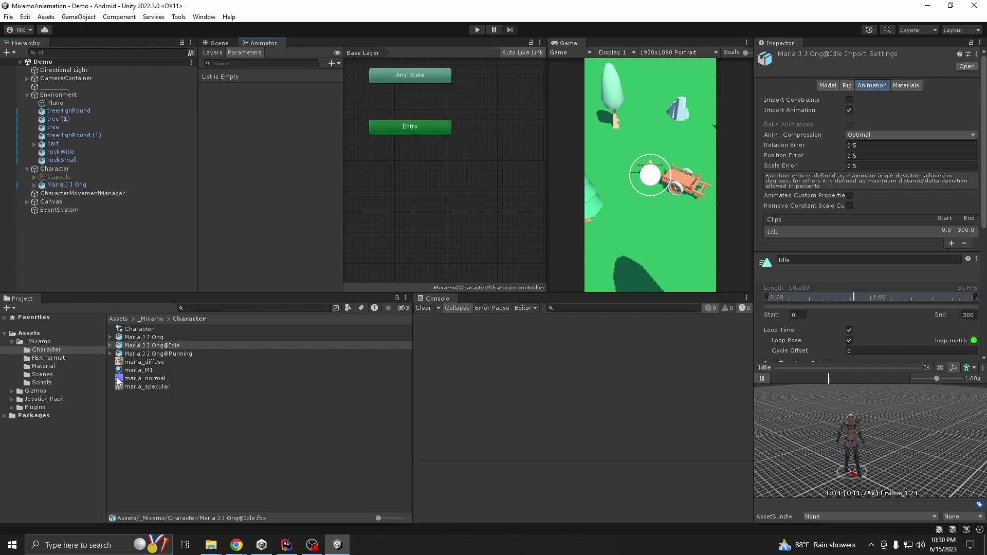
click(110, 345)
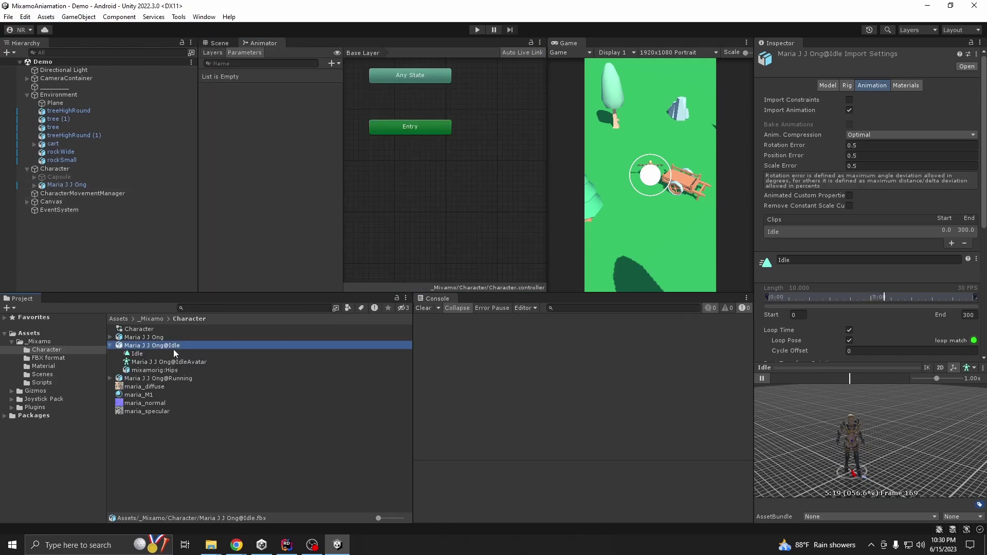
click(147, 355)
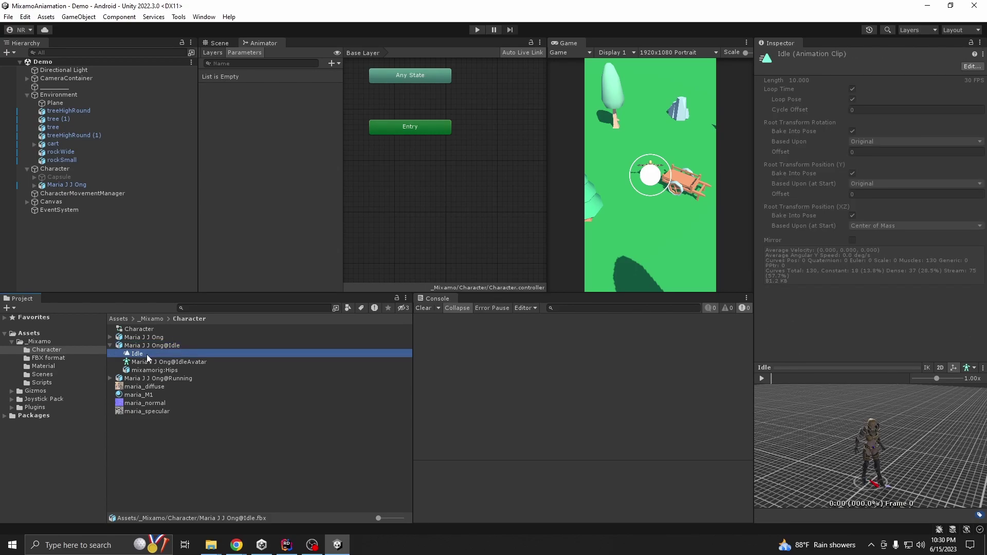
double_click(137, 353)
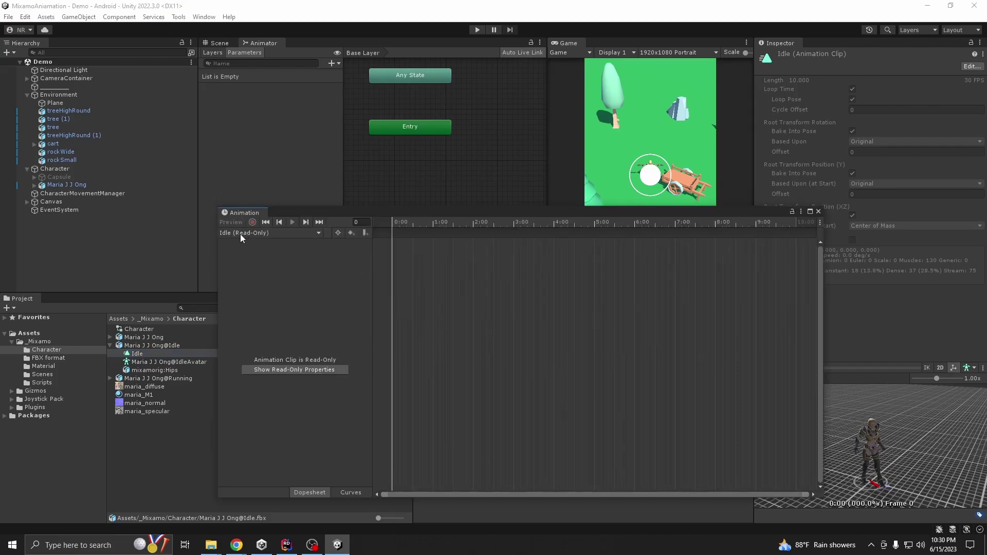
click(818, 212)
click(200, 452)
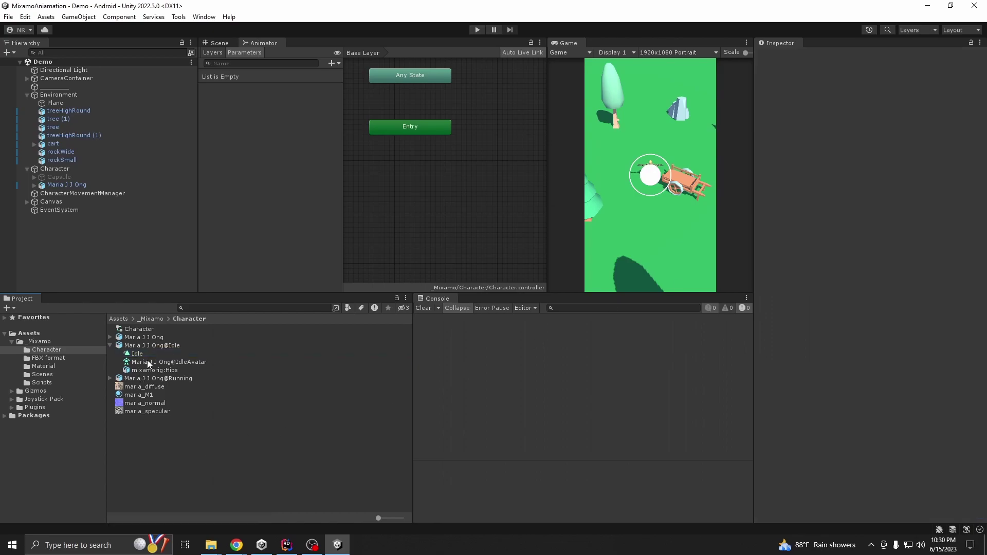
double_click(142, 355)
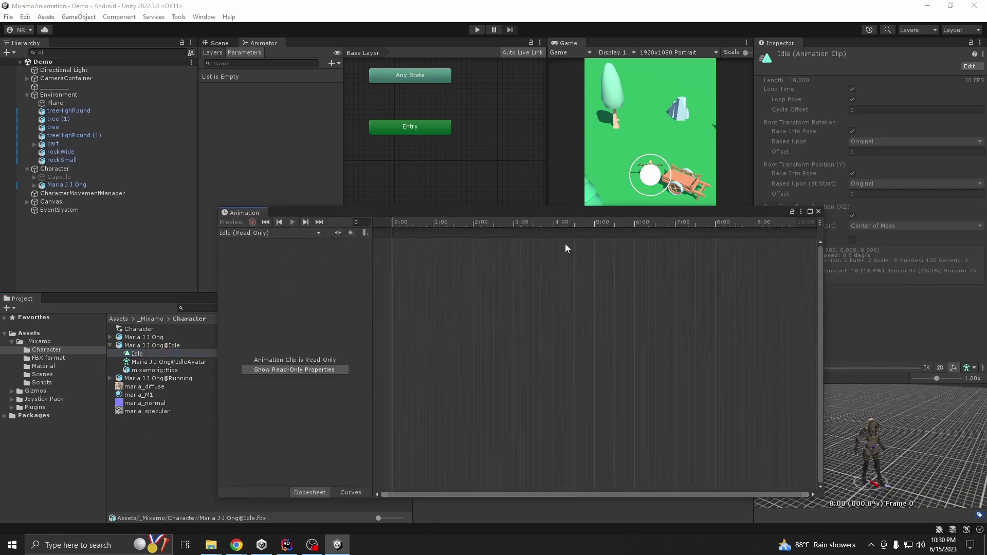
click(818, 211)
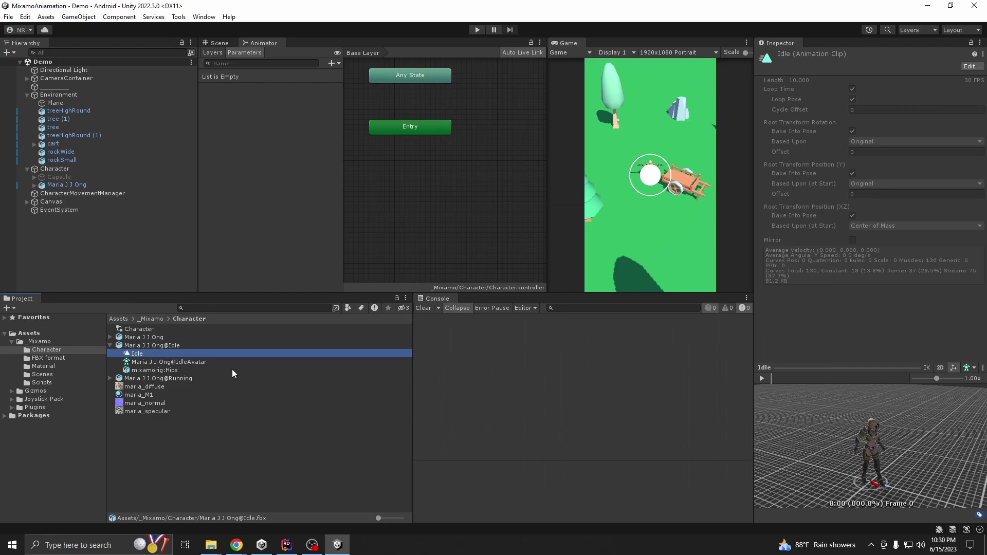
- Duplicate the Idle clip with Ctrl+D into a standalone Idle.anim and inspect the copy
click(142, 355)
key(ctrl+d)
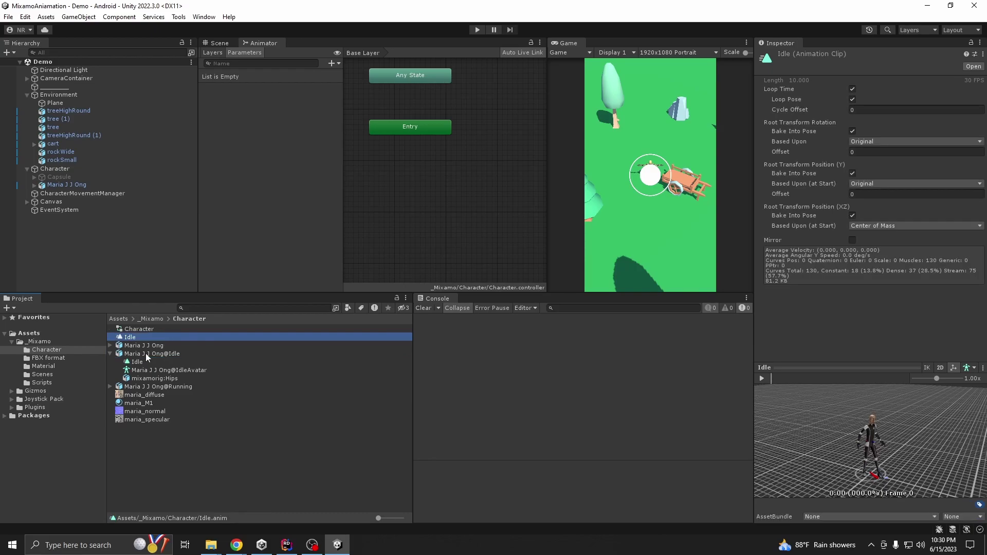
double_click(156, 335)
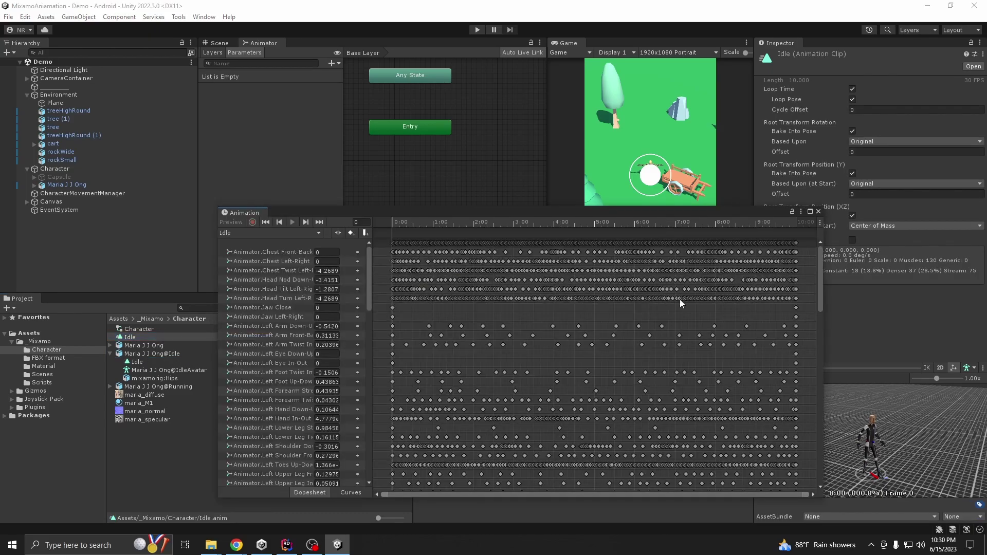
scroll(303, 329, down, 10)
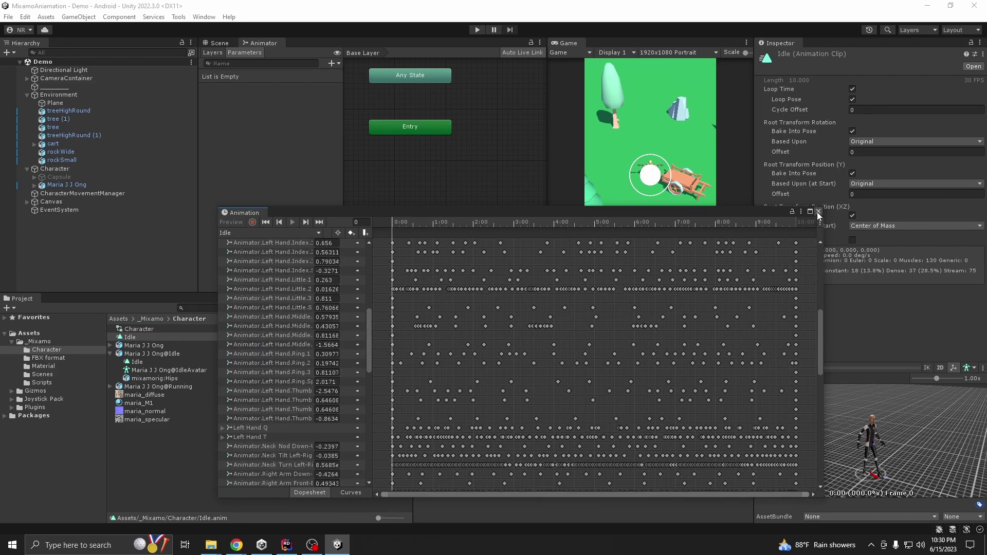
click(817, 212)
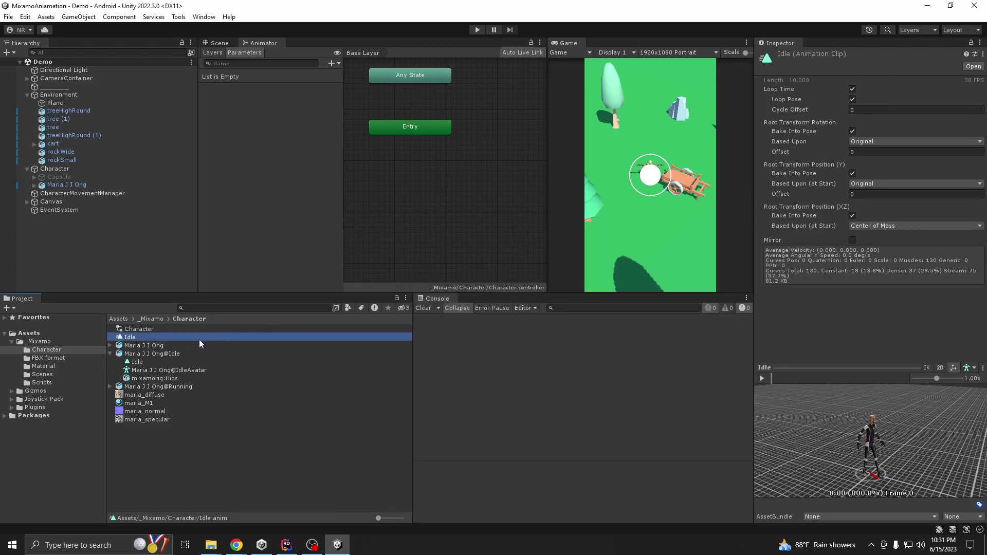
- Add Idle.anim as the Character controller's default state, then play-test the scene
drag(132, 340, 472, 181)
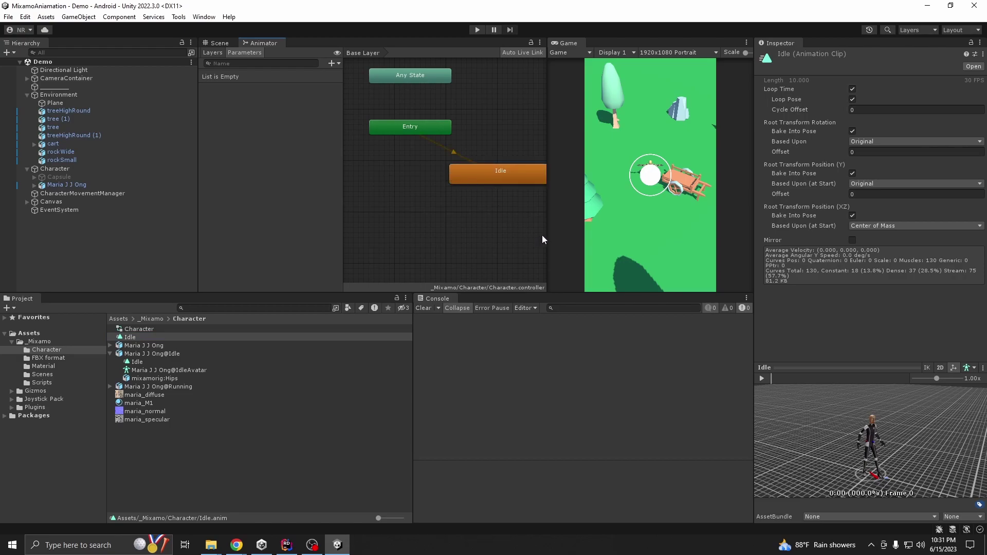
drag(545, 237, 598, 216)
scroll(497, 199, down, 4)
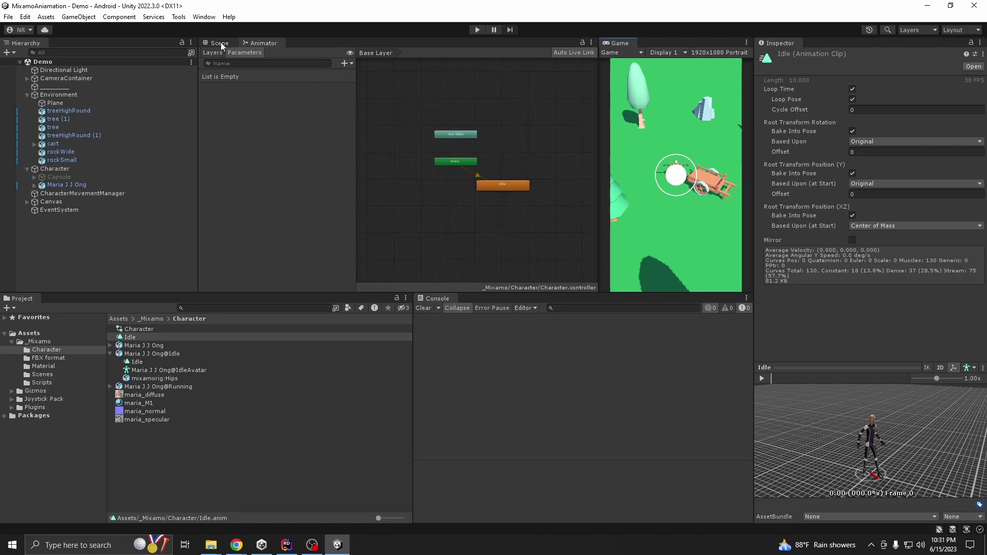
click(220, 43)
drag(605, 136, 421, 65)
click(477, 30)
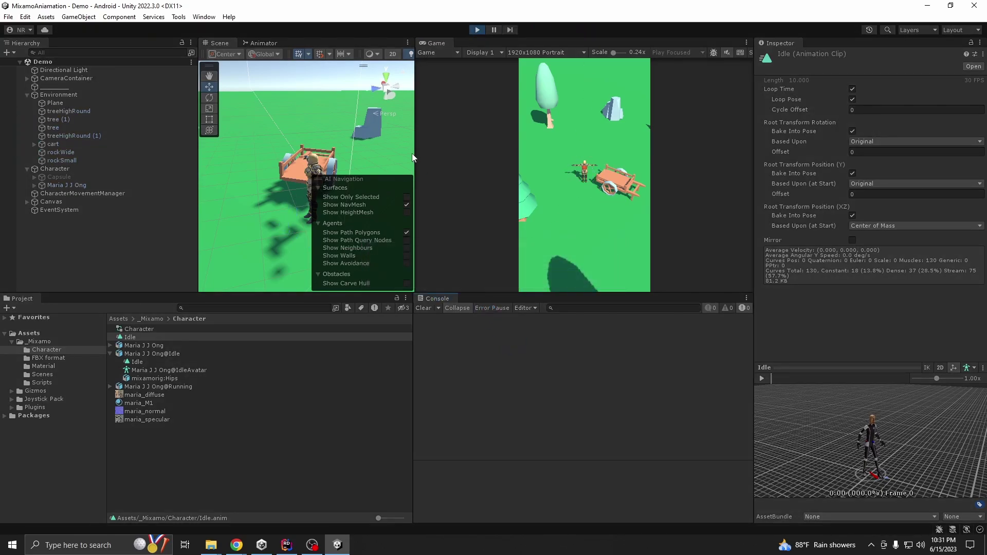
drag(415, 148, 565, 149)
middle_drag(390, 154, 271, 146)
click(476, 30)
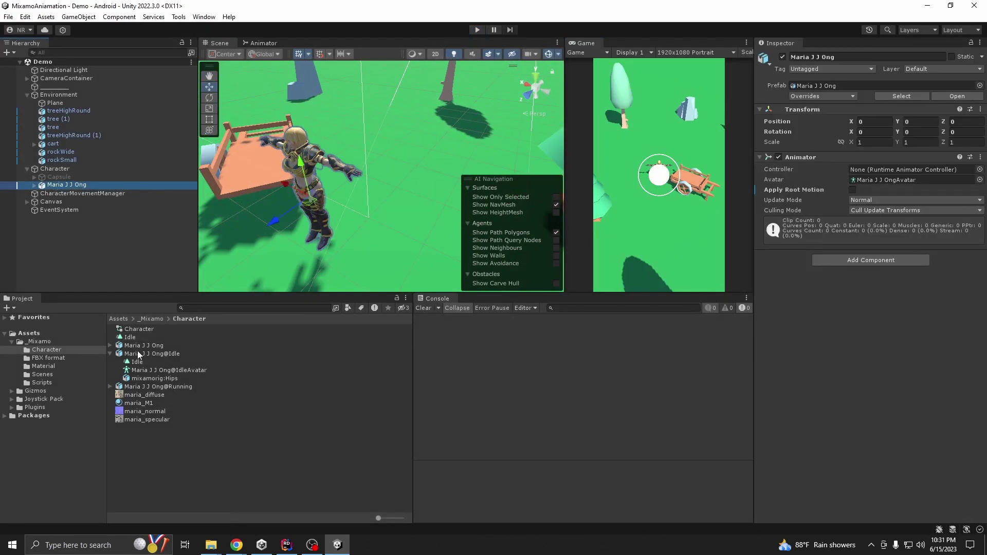
- Assign the Character controller to Maria J J Ong's Animator and play-test the idle animation
drag(139, 329, 883, 171)
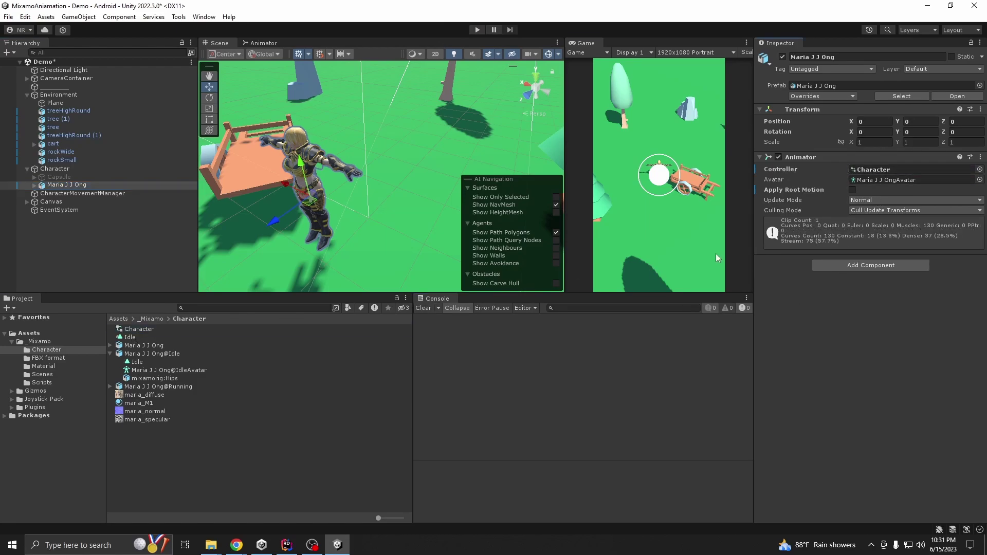
click(477, 30)
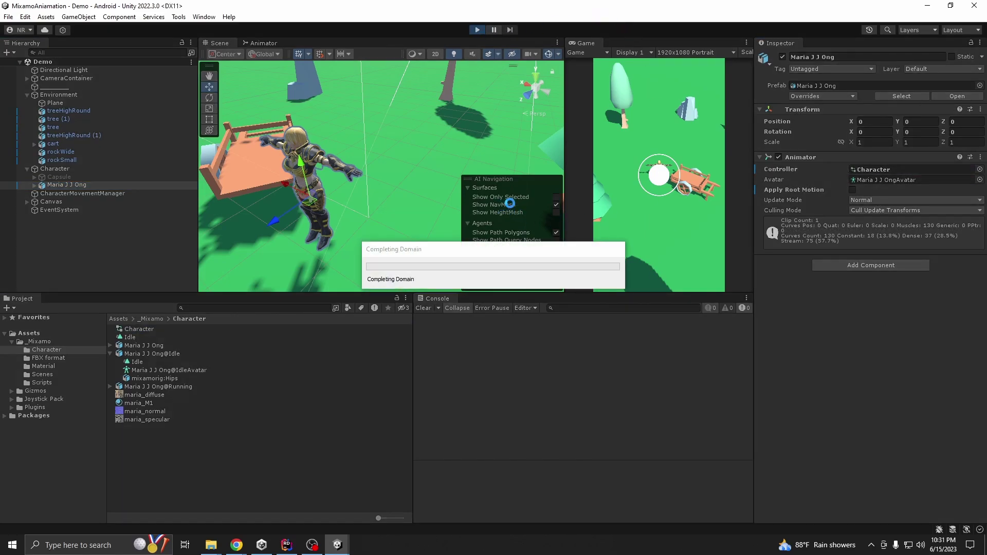
click(378, 213)
right_drag(426, 193, 545, 195)
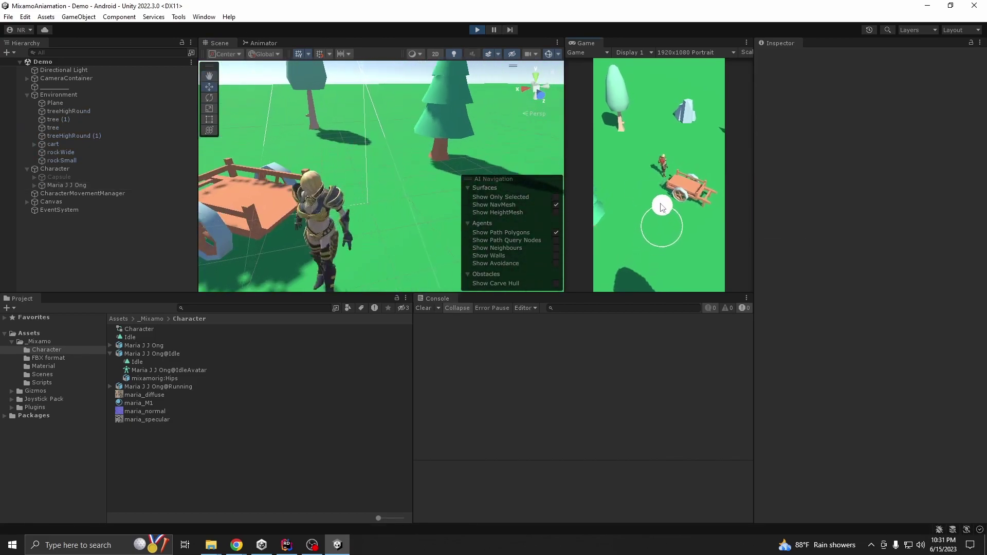
click(477, 29)
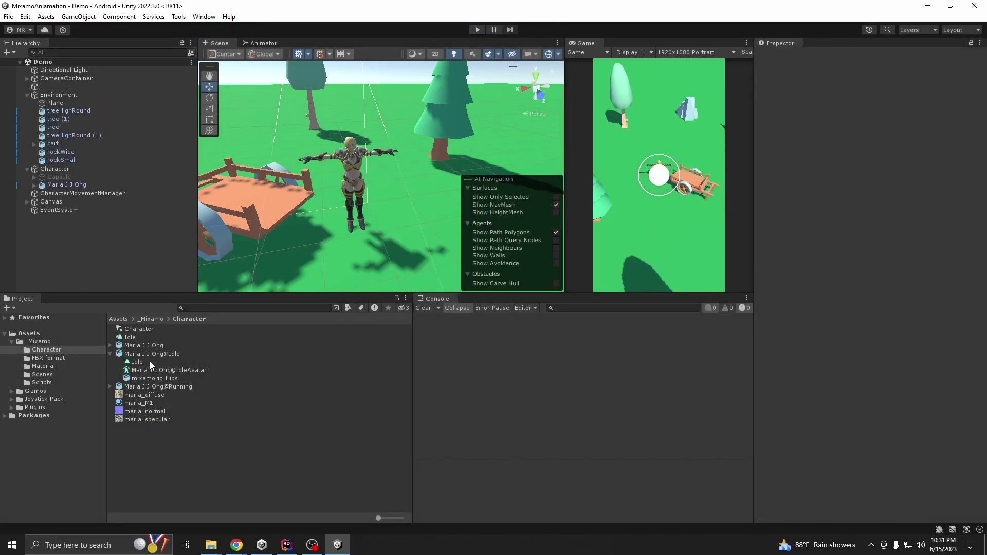
- Set the Running file's rig Animation Type to Humanoid and apply
click(151, 386)
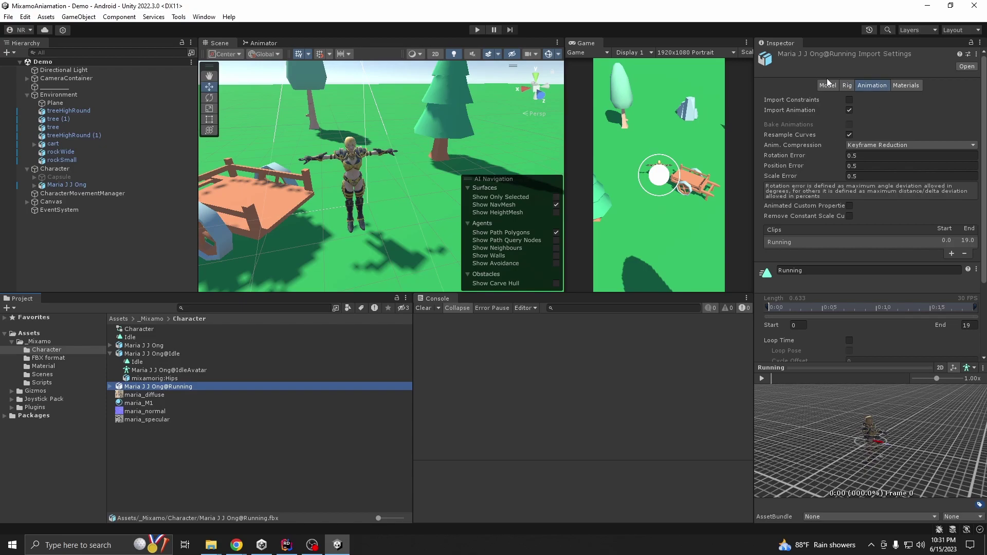
click(825, 84)
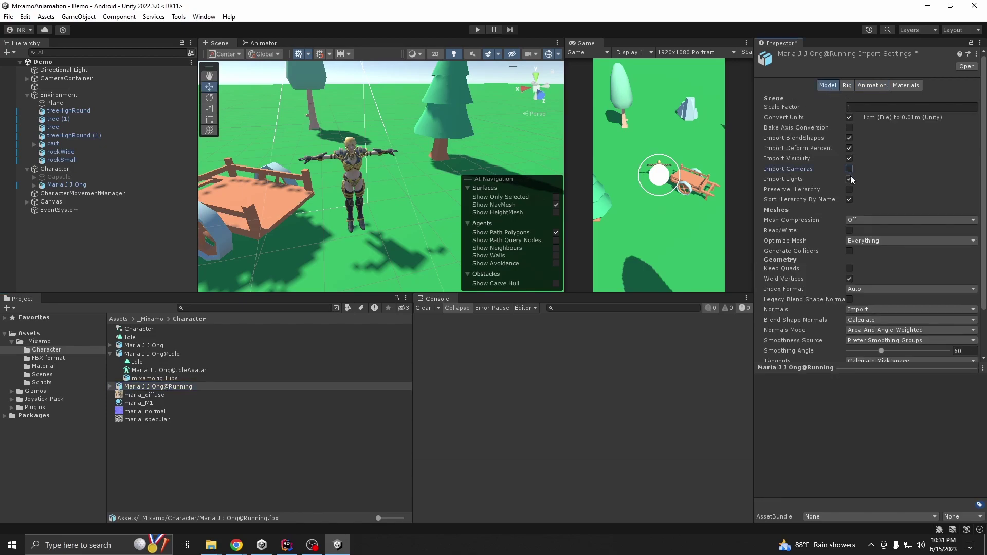
scroll(889, 244, down, 3)
click(967, 354)
click(847, 85)
click(889, 100)
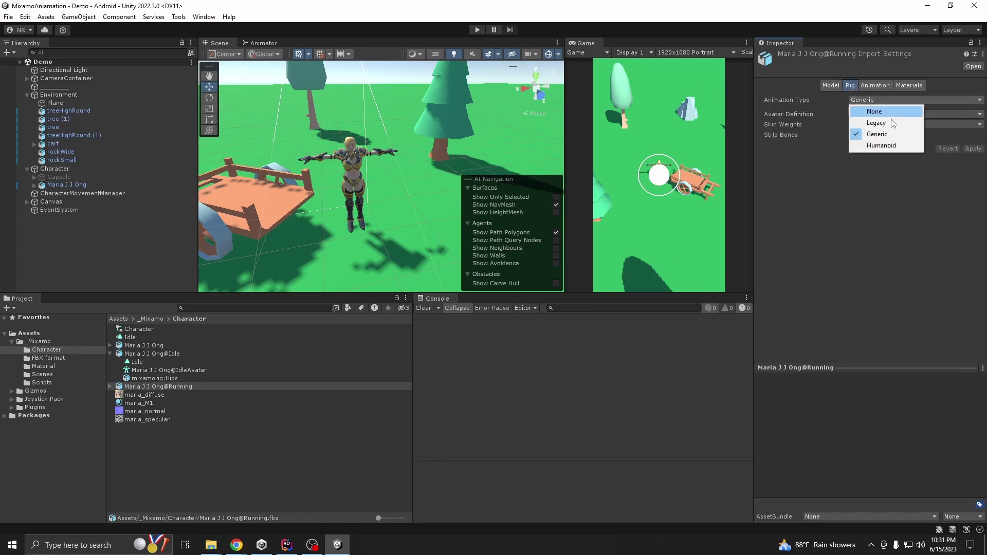
click(873, 145)
click(974, 184)
- Give the Running clip Loop Time, Loop Pose and baked root rotation (Original) and position, then apply
click(875, 86)
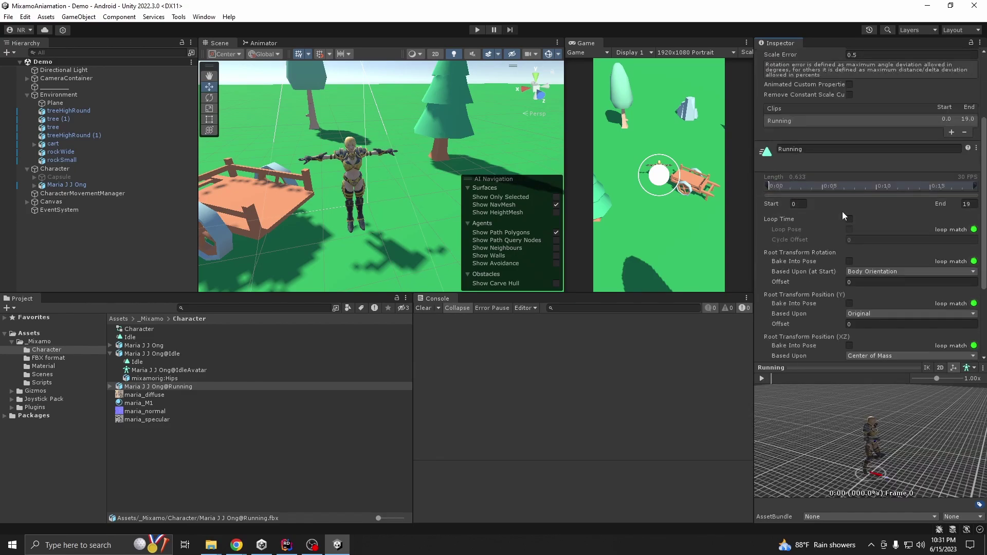
click(848, 219)
click(849, 229)
scroll(895, 222, down, 3)
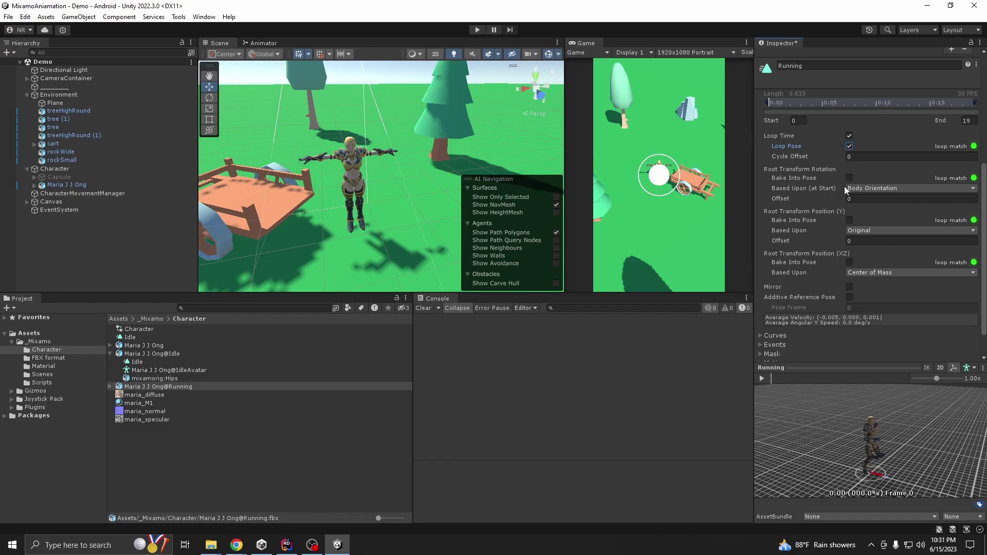
click(849, 178)
click(873, 188)
click(868, 193)
click(848, 219)
click(848, 262)
scroll(874, 263, down, 2)
click(966, 353)
- Preview the Running clip, then duplicate it with Ctrl+D into a standalone Running.anim
click(761, 378)
drag(833, 432, 852, 443)
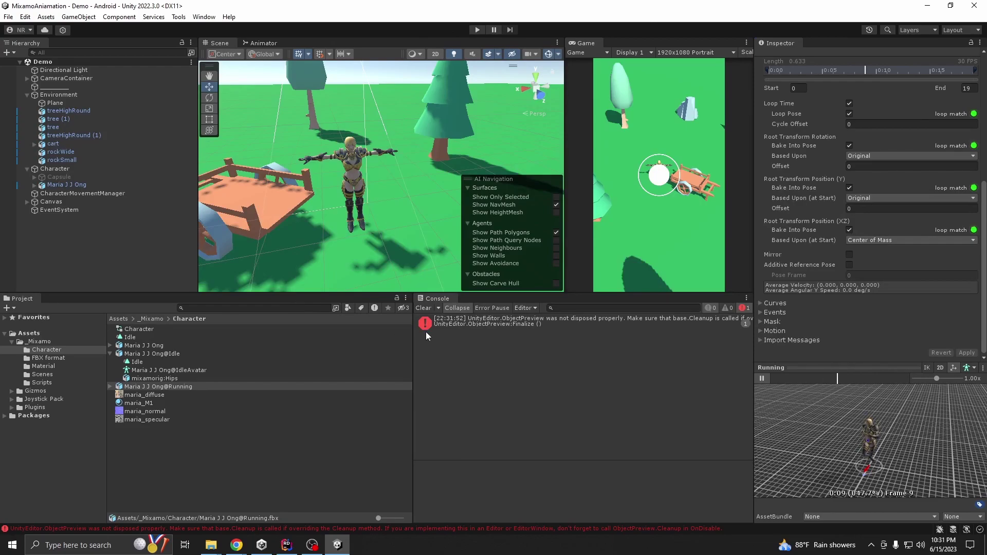
click(423, 308)
click(110, 387)
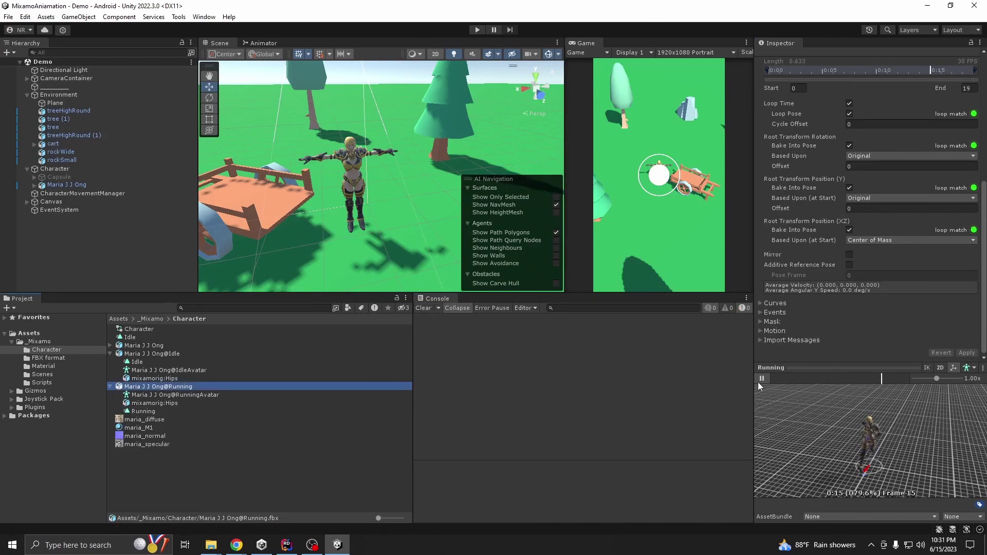
click(164, 412)
key(ctrl+d)
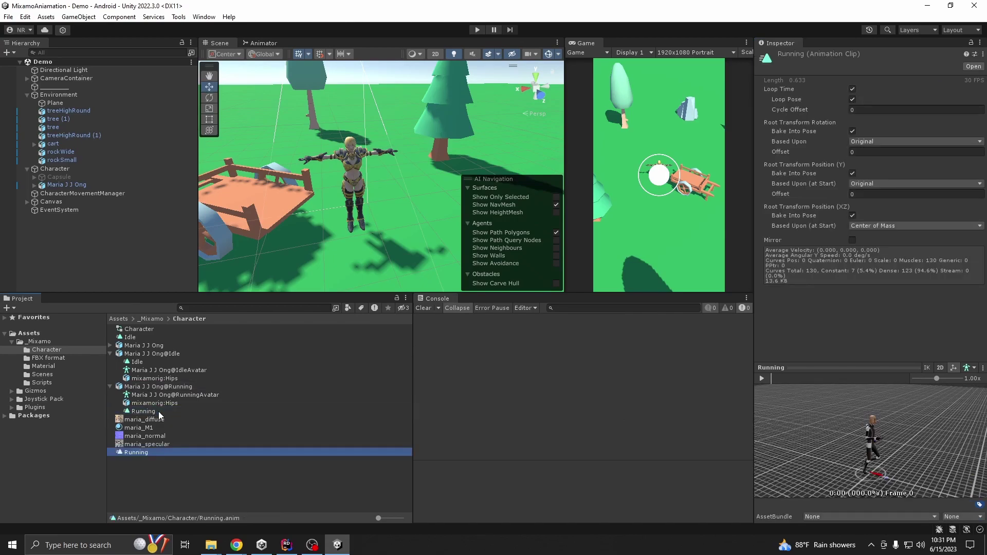
- Add the Running clip as a state in the Character controller, placed above Idle
click(110, 387)
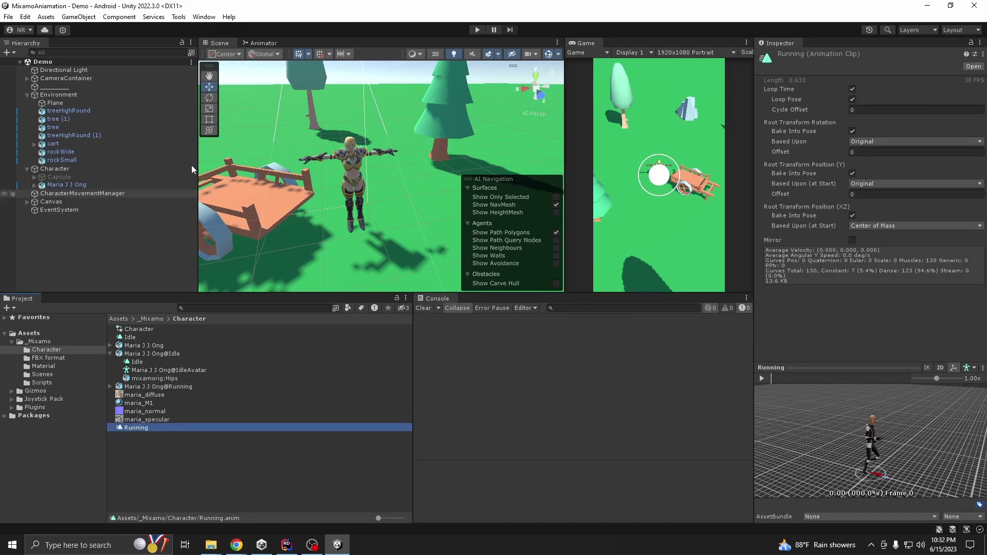
click(260, 43)
drag(142, 427, 500, 102)
middle_drag(507, 242, 436, 257)
scroll(443, 170, up, 3)
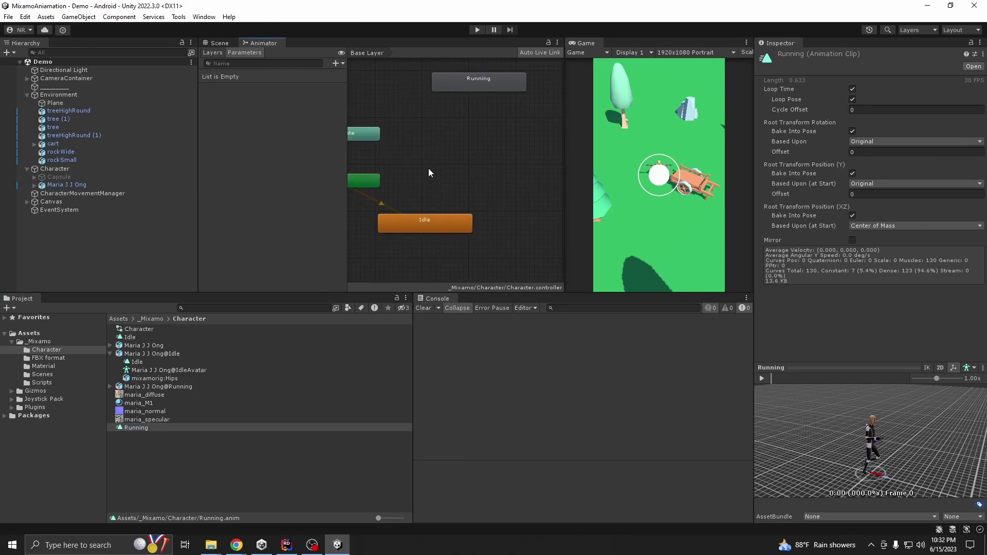
drag(612, 295, 612, 386)
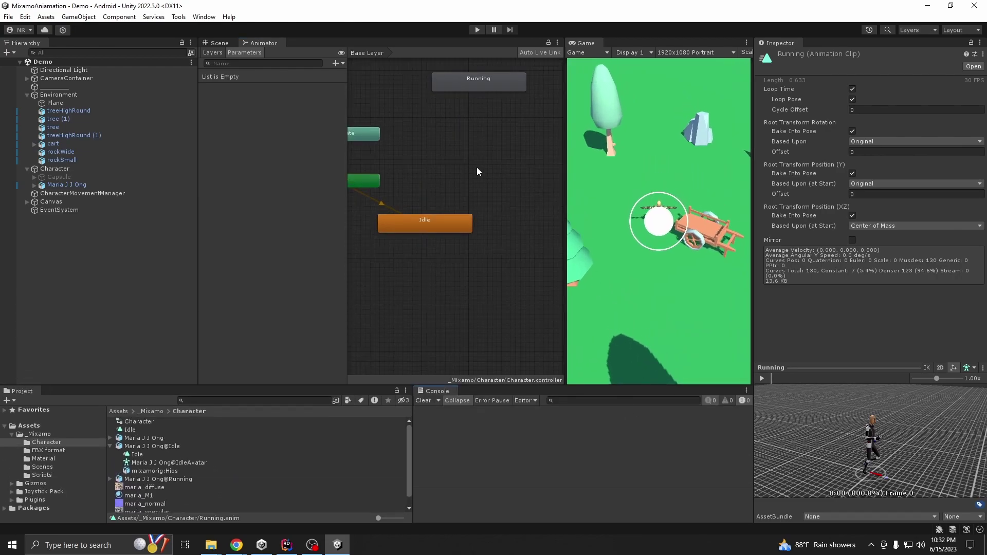
drag(494, 126, 467, 192)
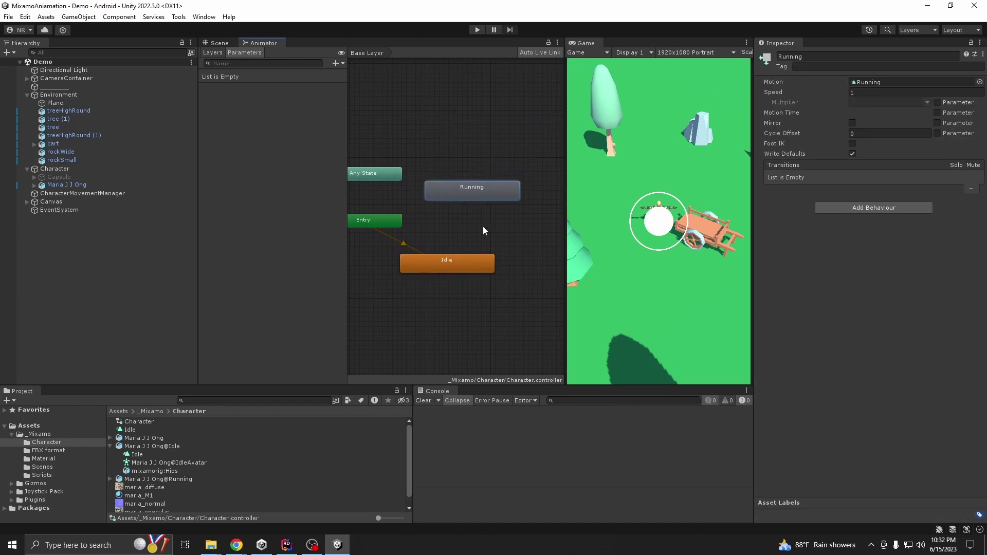
click(453, 264)
click(468, 198)
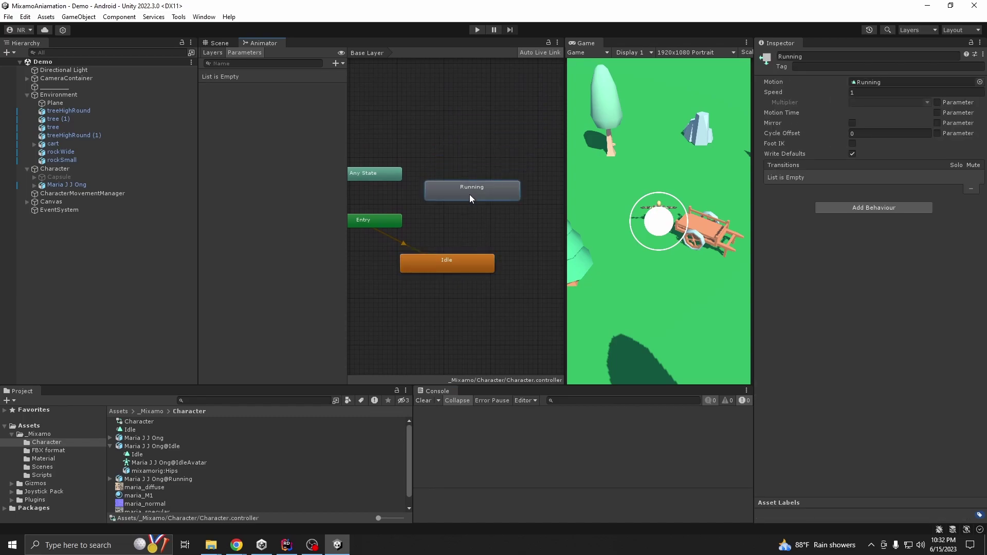
- Add a Bool parameter named 'run' to the controller
click(339, 63)
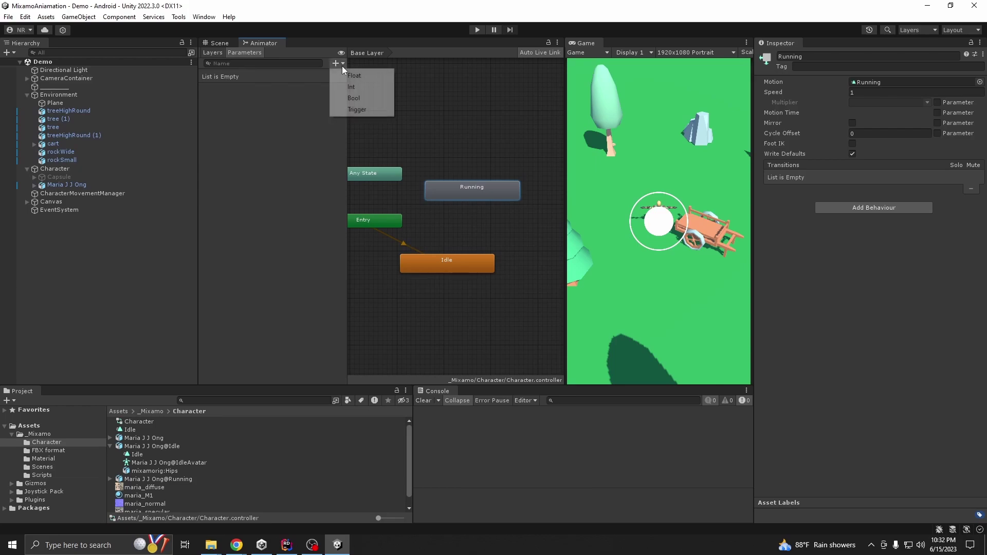
click(361, 101)
text(run)
key(Return)
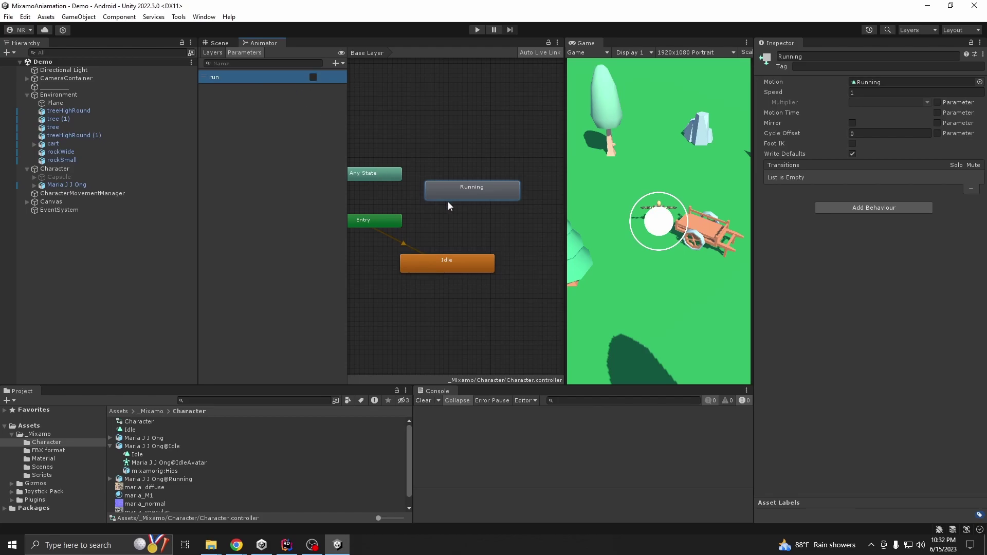
- Make an Idle→Running transition with no exit time, non-fixed 0 duration, and condition run true
click(436, 259)
right_click(437, 259)
click(470, 263)
click(476, 196)
click(462, 227)
click(775, 162)
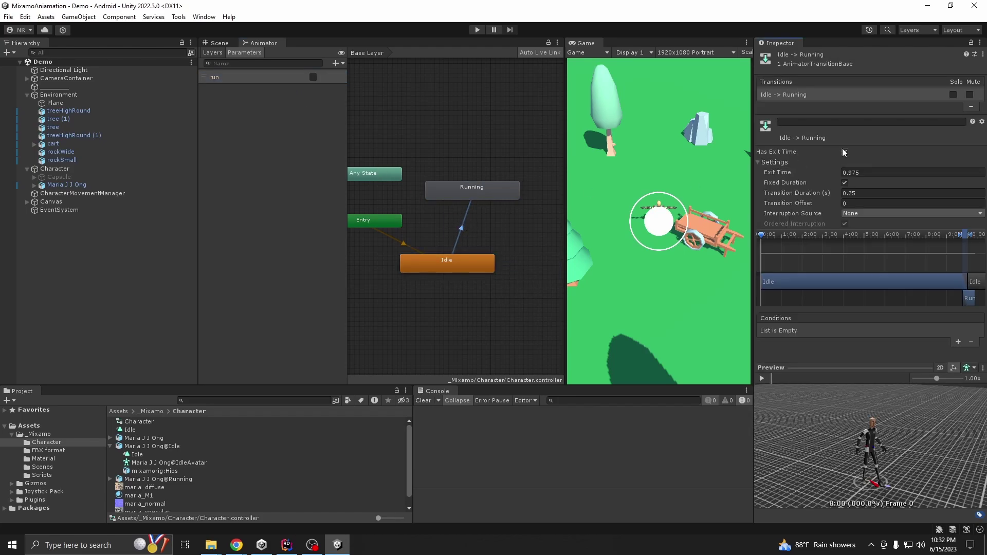
click(845, 151)
click(841, 183)
click(860, 193)
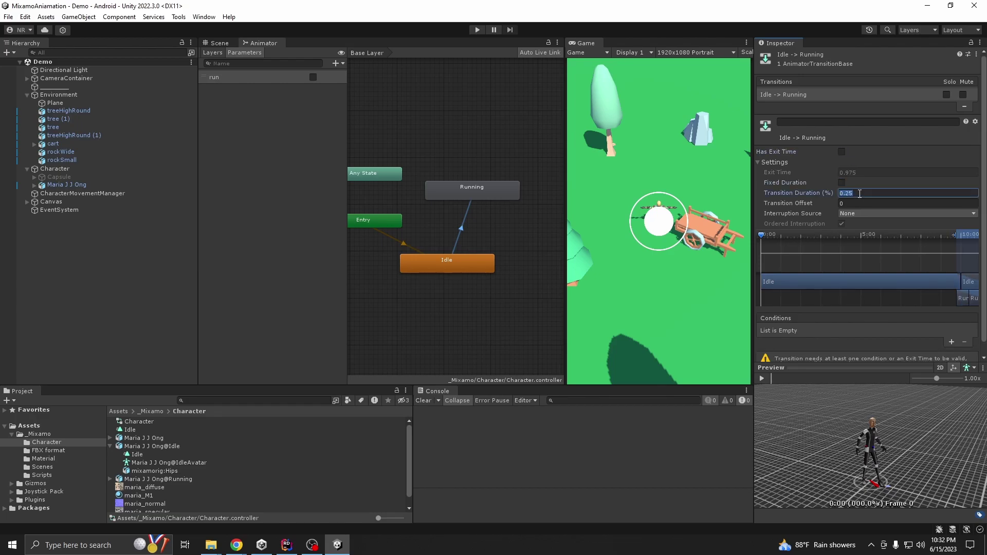
text(0)
click(951, 343)
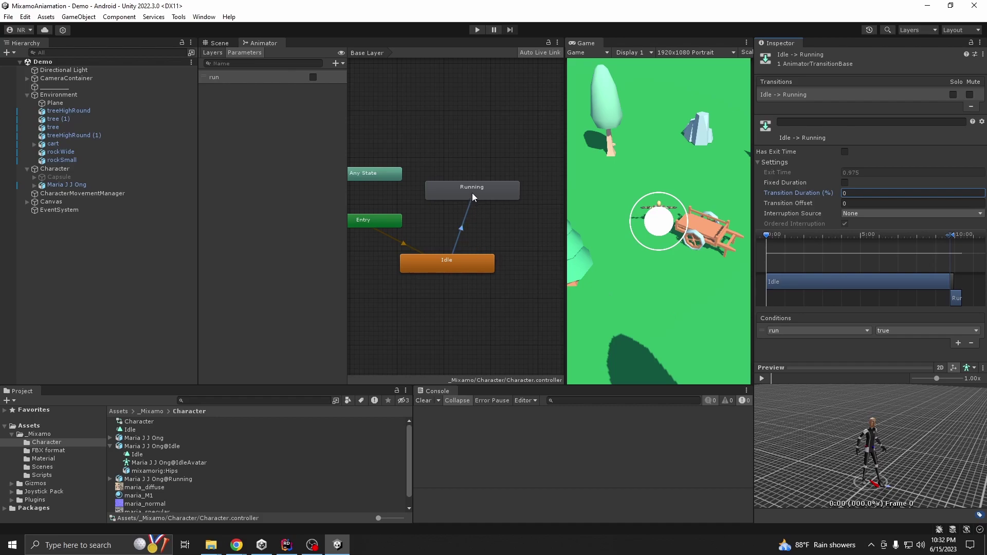
right_click(496, 189)
- Make a Running→Idle transition on run false, with no exit time and non-fixed 0 duration
click(529, 196)
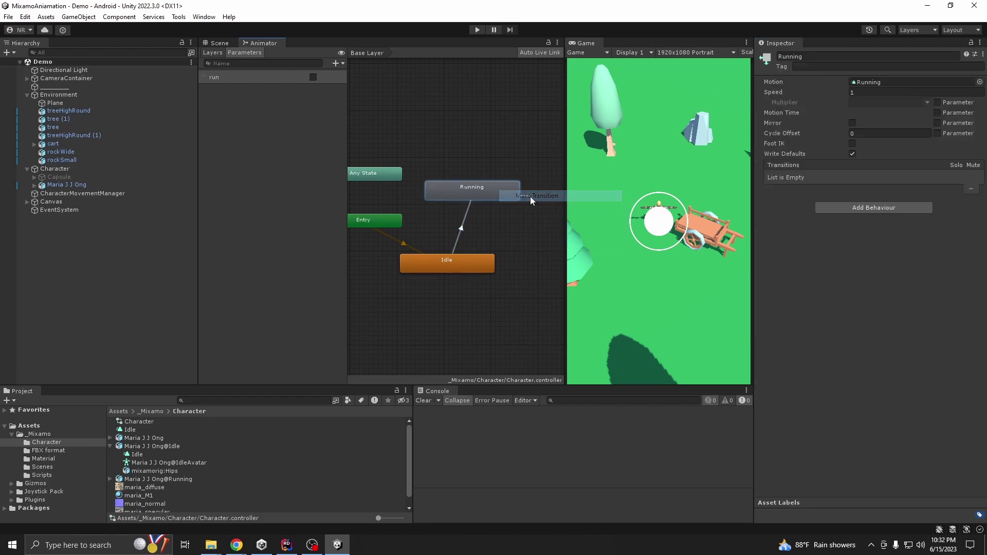
click(461, 267)
click(458, 232)
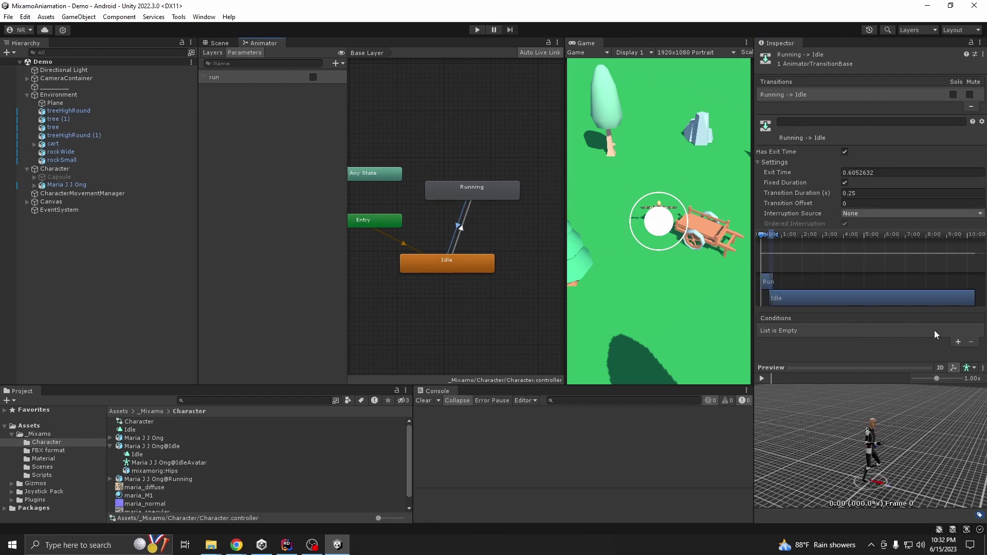
click(957, 342)
click(799, 330)
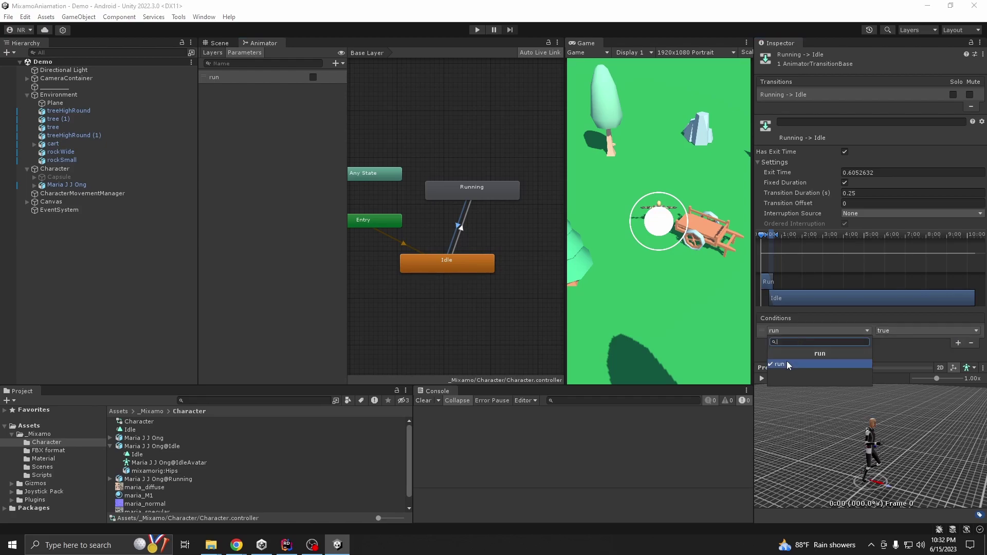
click(909, 331)
click(905, 353)
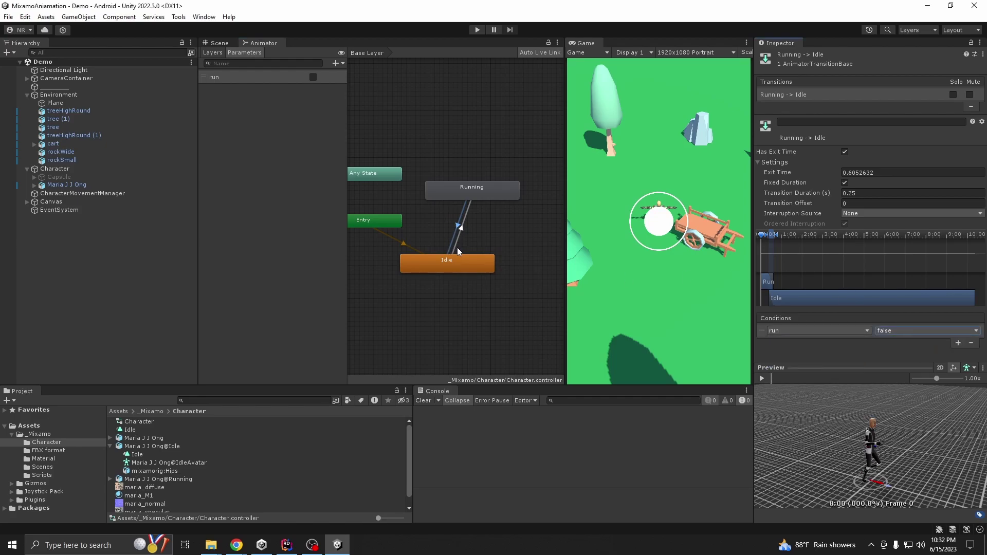
click(844, 152)
click(844, 183)
click(873, 193)
text(0)
- Preview the Running→Idle transition at duration 1.29, then reset the duration to 0
click(763, 379)
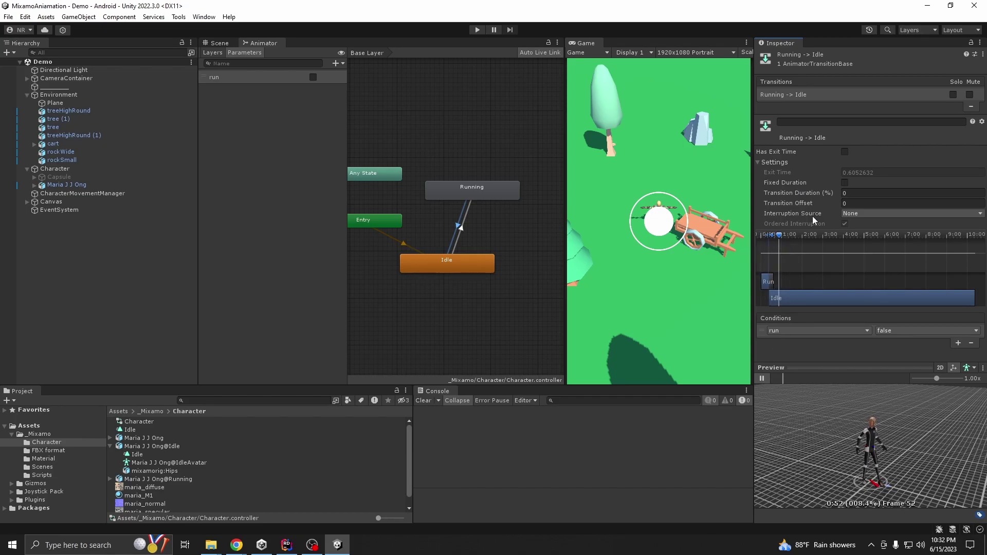
click(827, 196)
text(1.29)
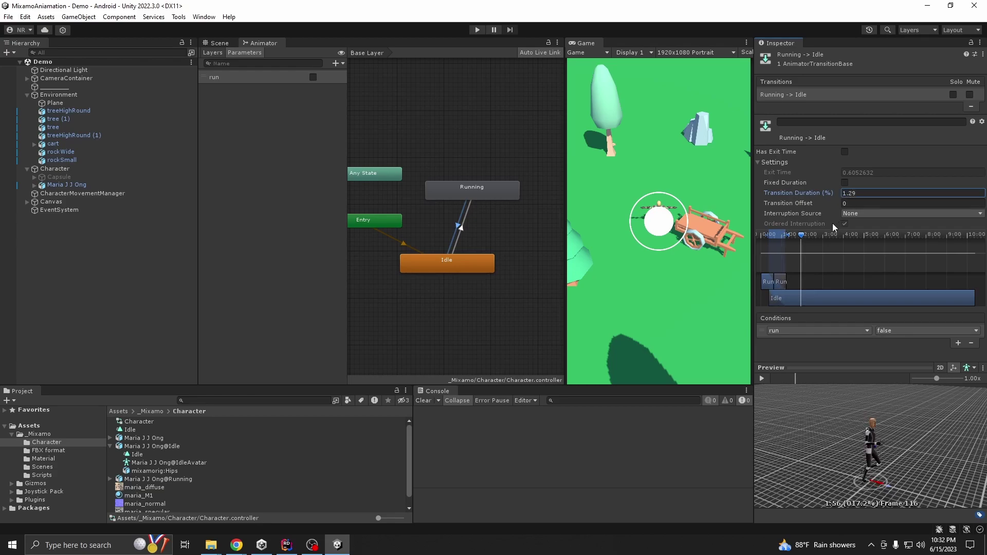
drag(800, 238, 786, 257)
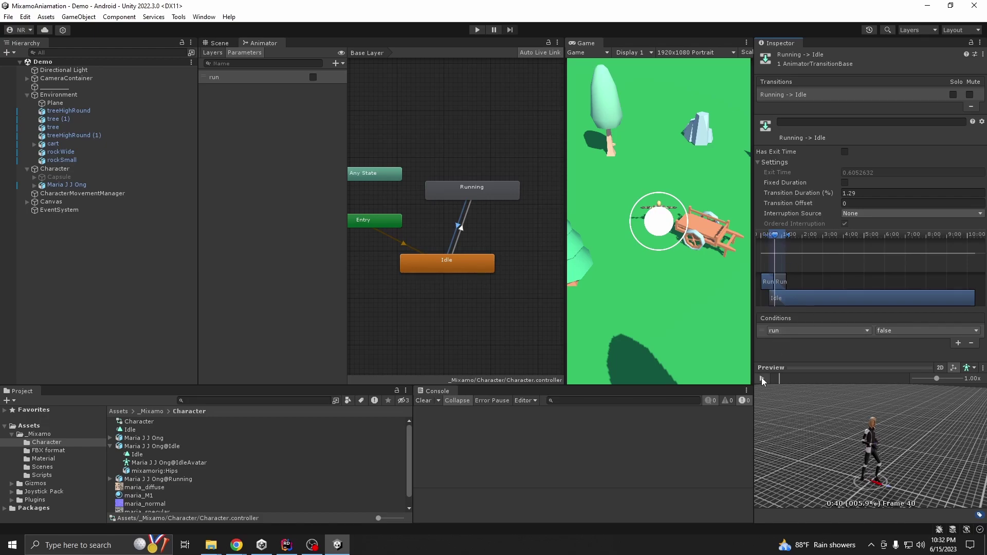
click(762, 379)
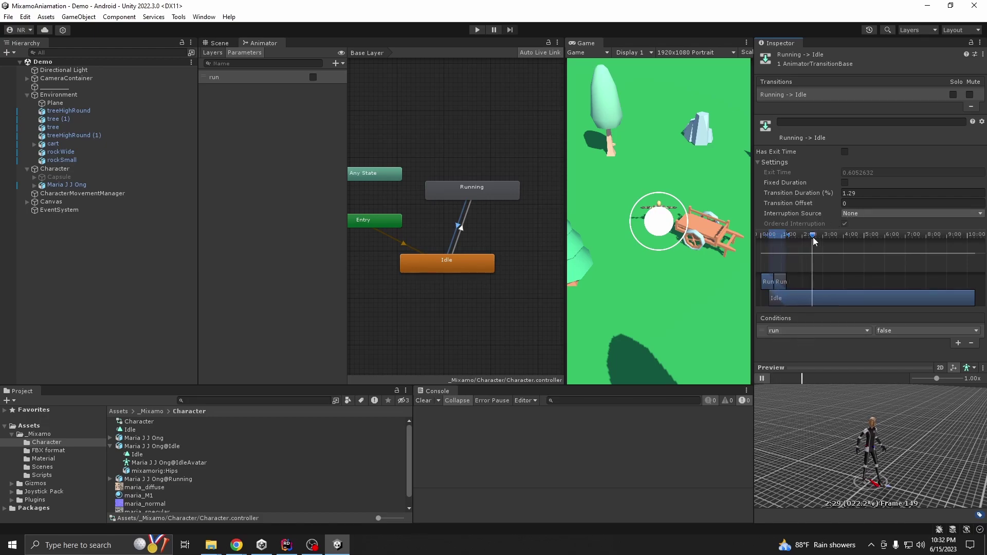
click(875, 195)
text(0)
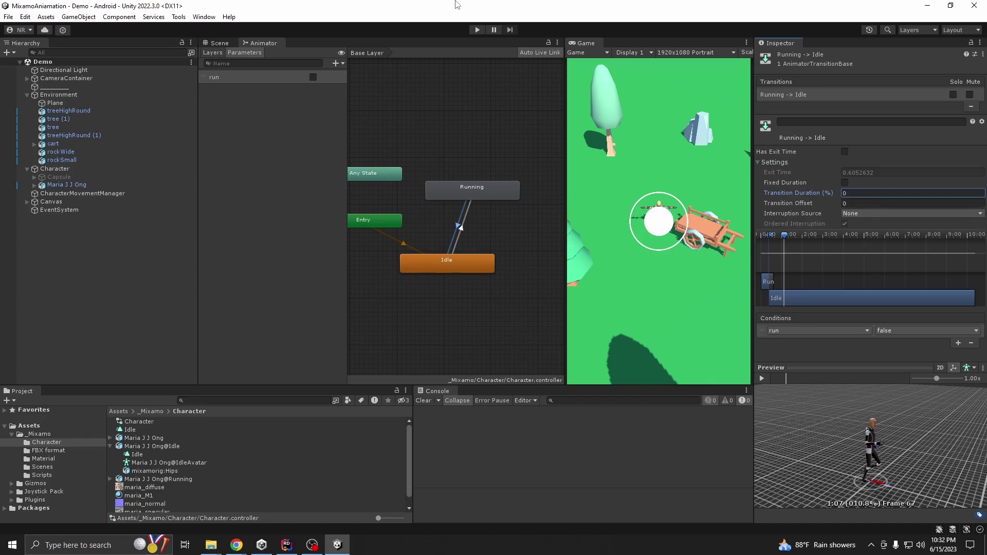
key(Return)
- Recheck the Idle→Running transition and collapse the Environment group in the Hierarchy
click(465, 220)
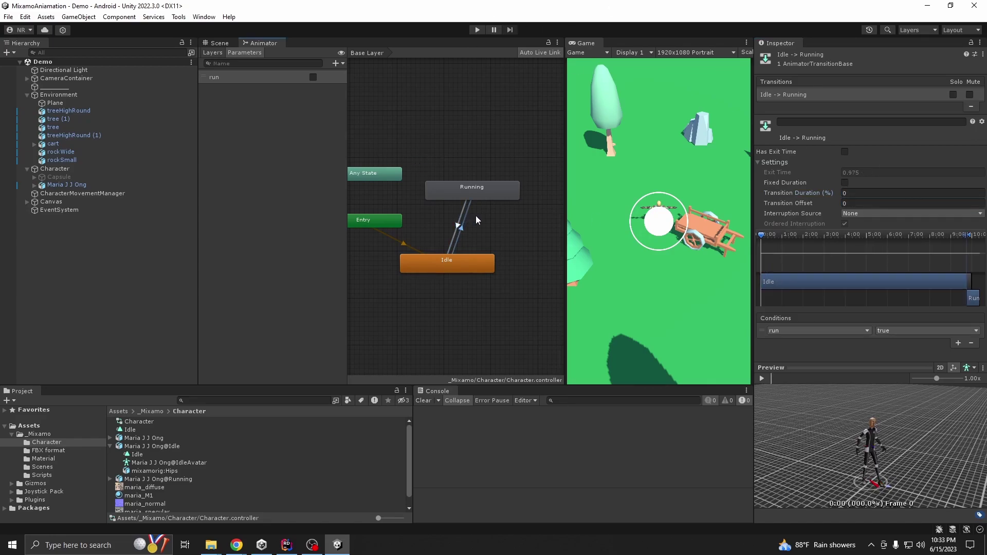
click(219, 43)
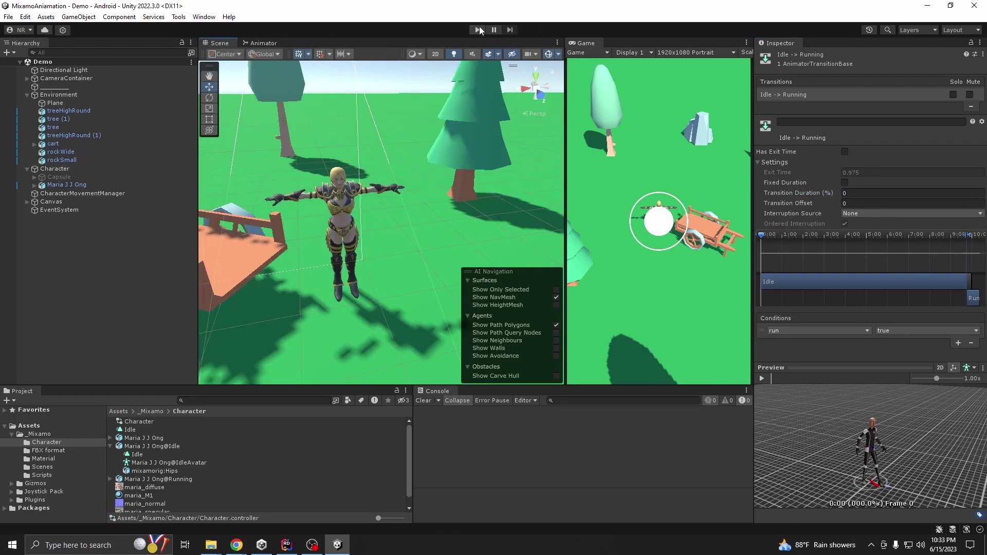
click(27, 94)
click(263, 44)
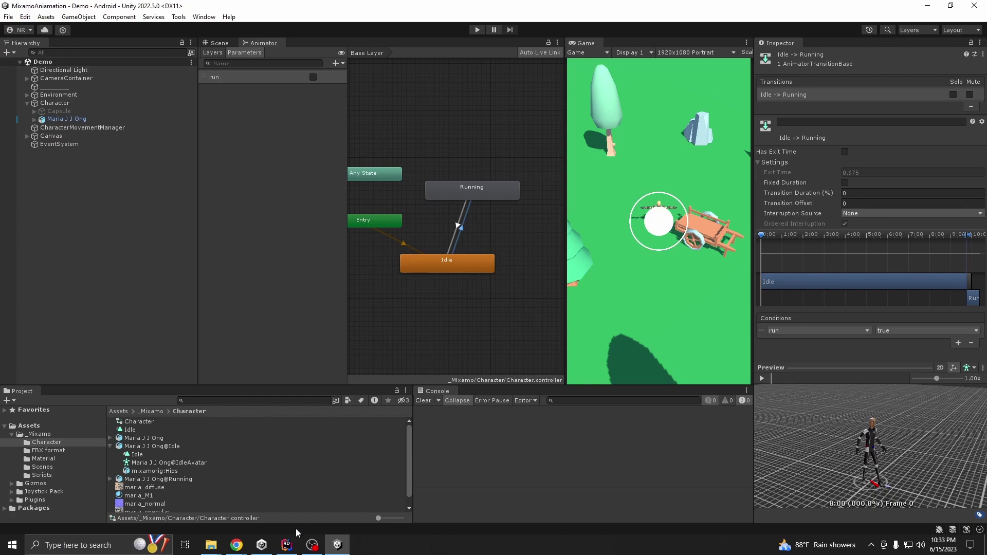
- In CharacterMovementManager.cs, uncomment the playerAnimator.SetBool("run", false) call on line 41
click(286, 544)
click(311, 271)
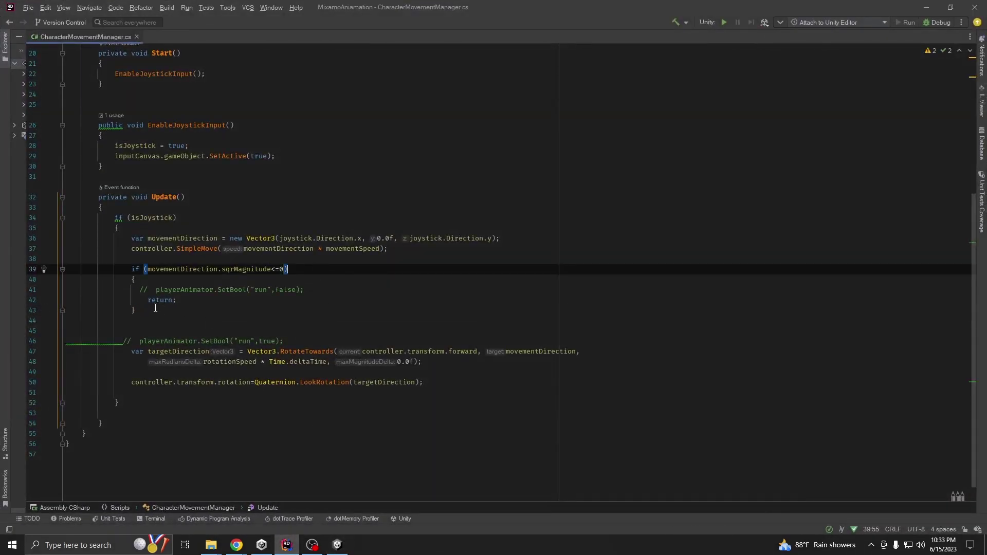
click(151, 289)
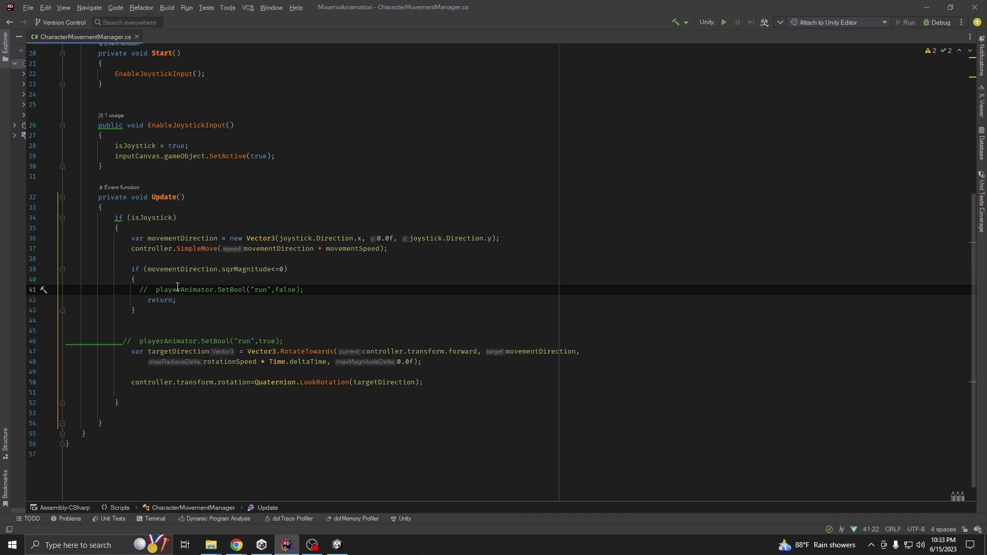
drag(158, 289, 304, 290)
click(144, 291)
key(BackSpace)
key(BackSpace)
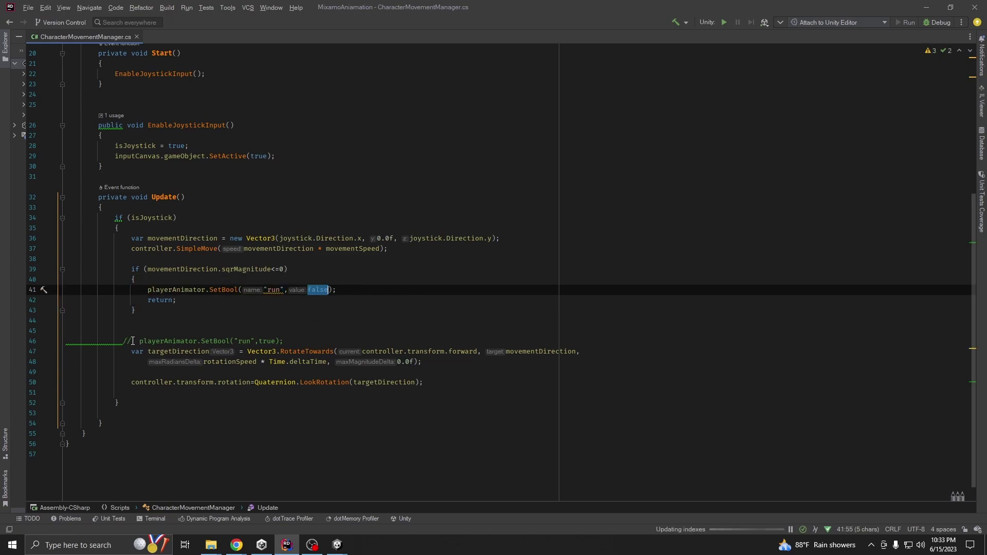
- Uncomment the SetBool("run", true) call on the next line, then start a play test in Unity
key(Down)
key(Down)
key(Down)
key(Down)
key(Down)
key(Home)
key(Right)
key(Right)
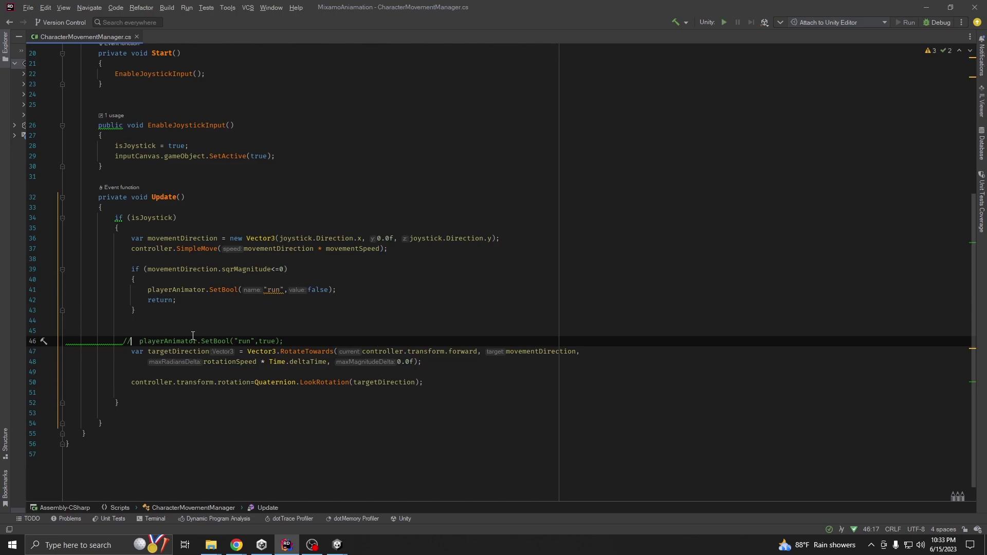
key(BackSpace)
key(BackSpace)
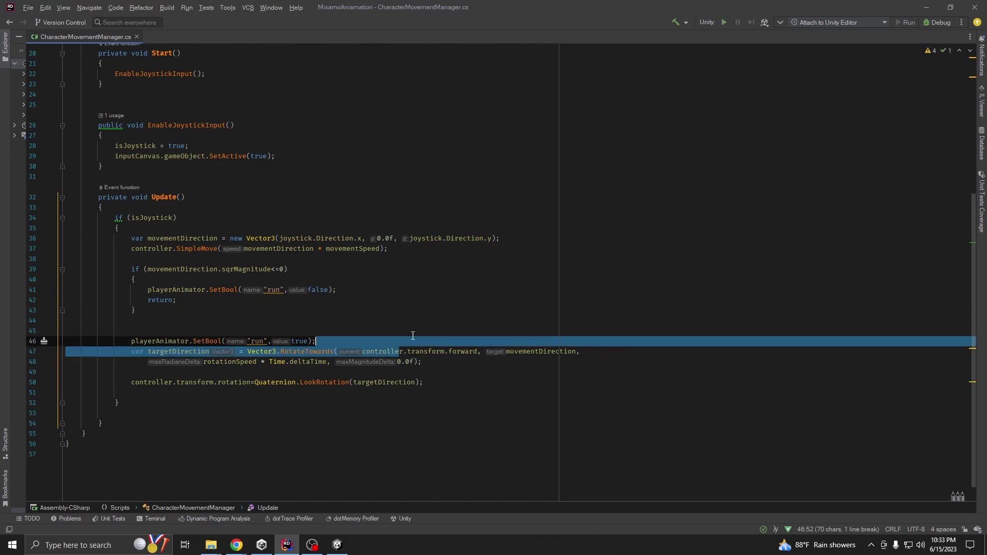
click(413, 323)
click(325, 342)
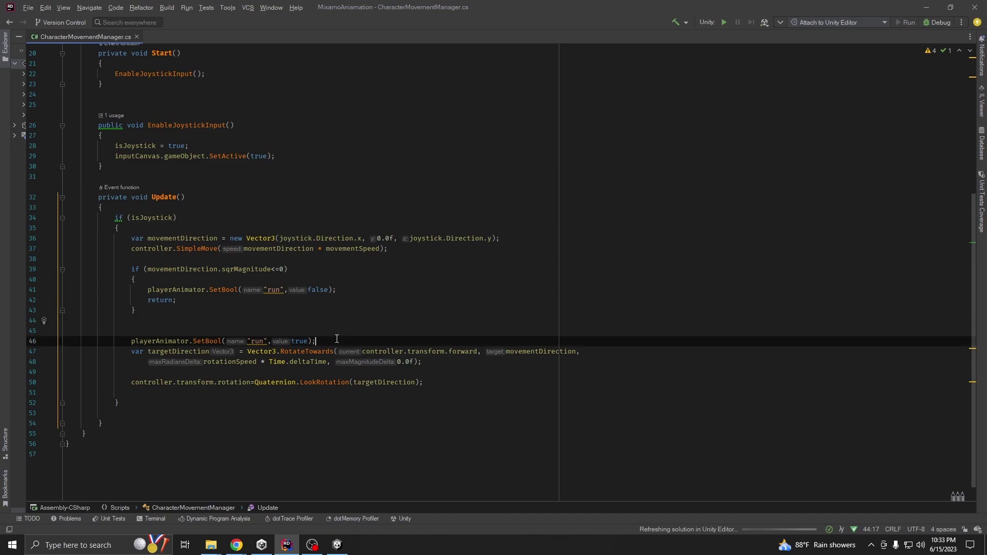
click(925, 6)
click(480, 29)
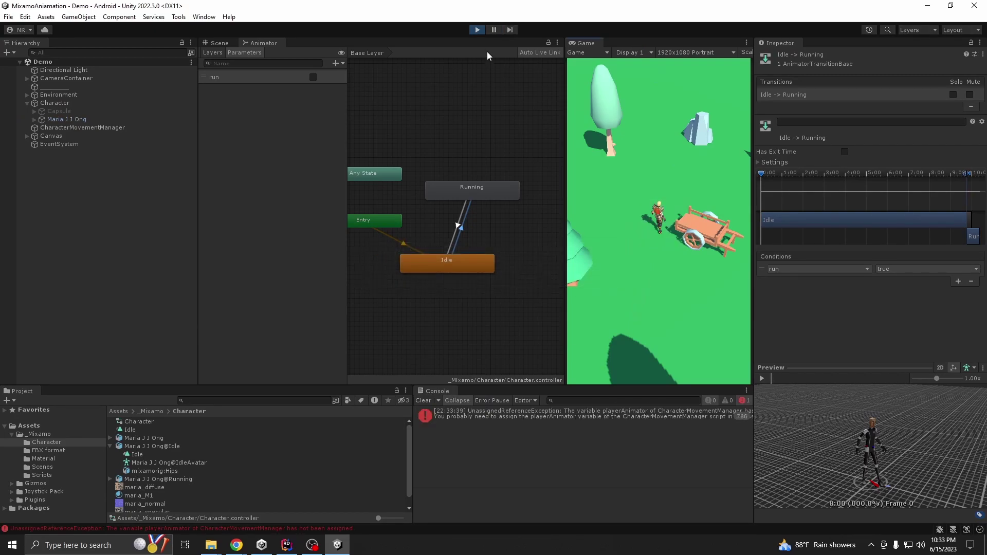
- Stop play mode and assign the character's Animator to CharacterMovementManager's Player Animator field
click(478, 29)
click(128, 128)
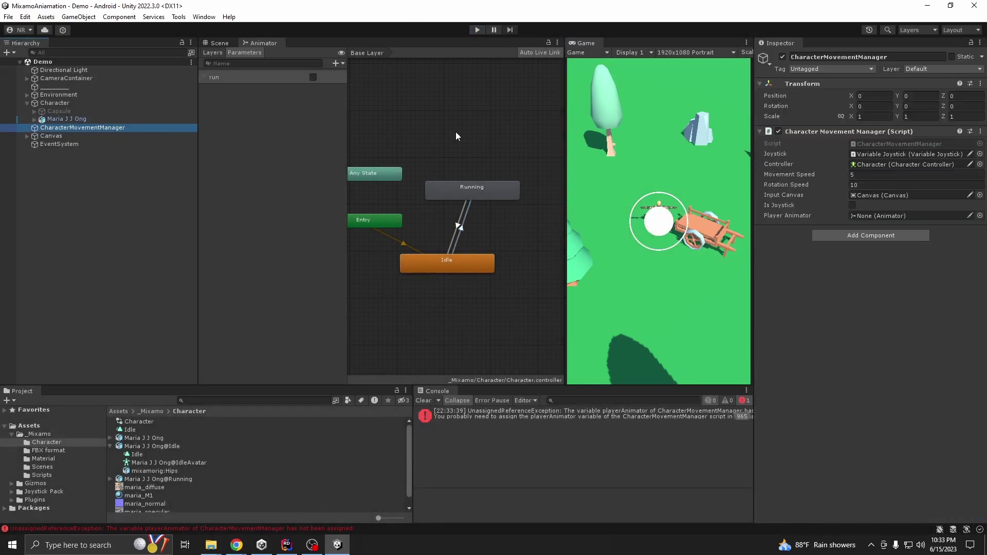
drag(67, 119, 908, 225)
- Clear the Console, replay the game, and push the joystick so the character runs
click(423, 400)
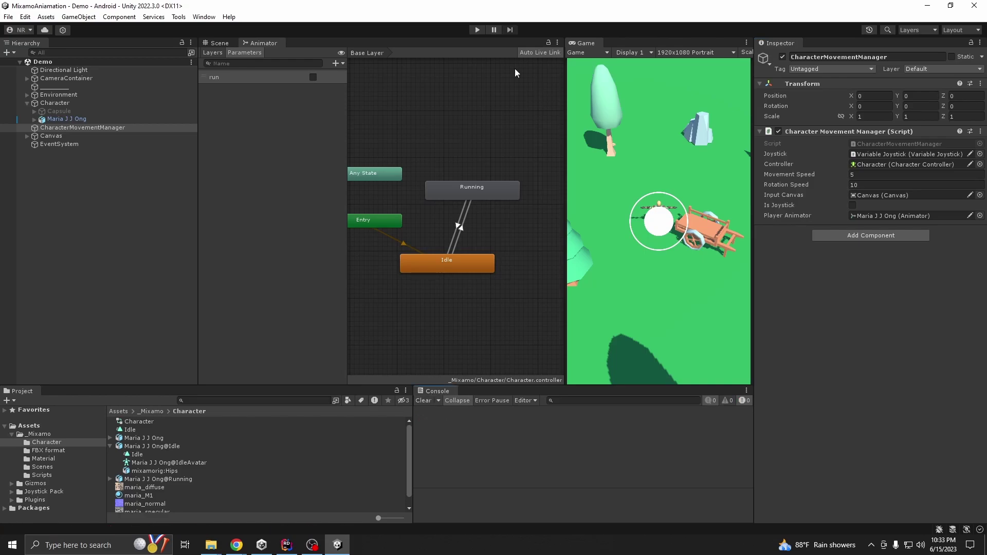
click(477, 29)
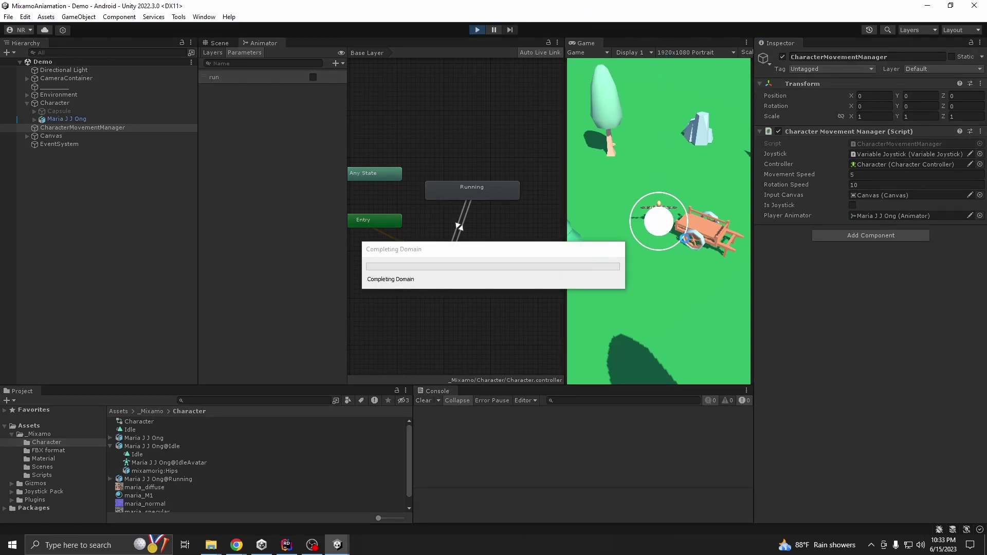
drag(648, 293, 636, 354)
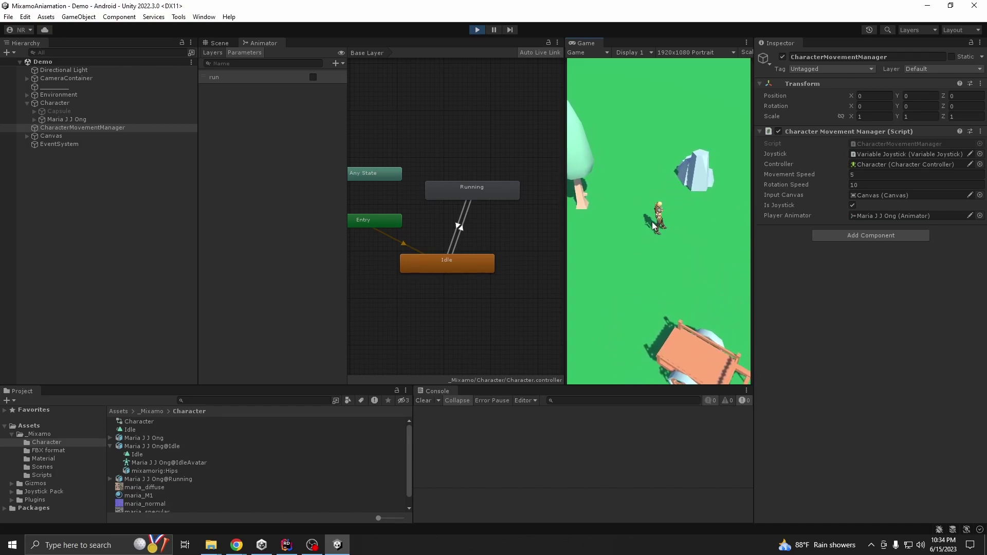